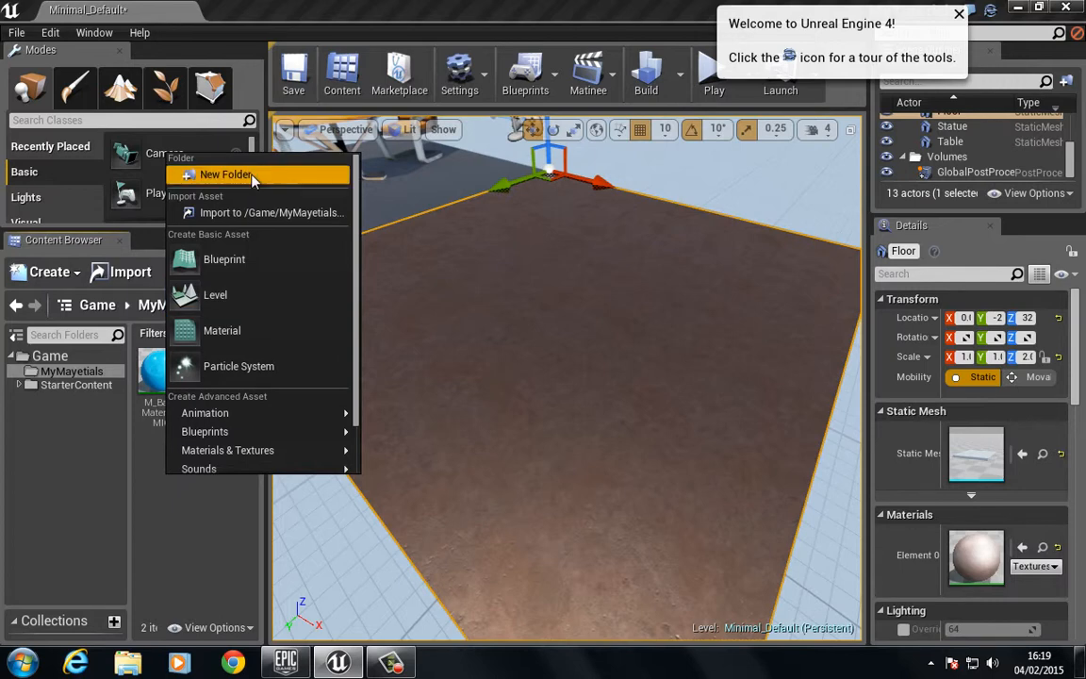
# - Create a new folder named Textures inside the MyMayetials folder
pyautogui.click(231, 175)
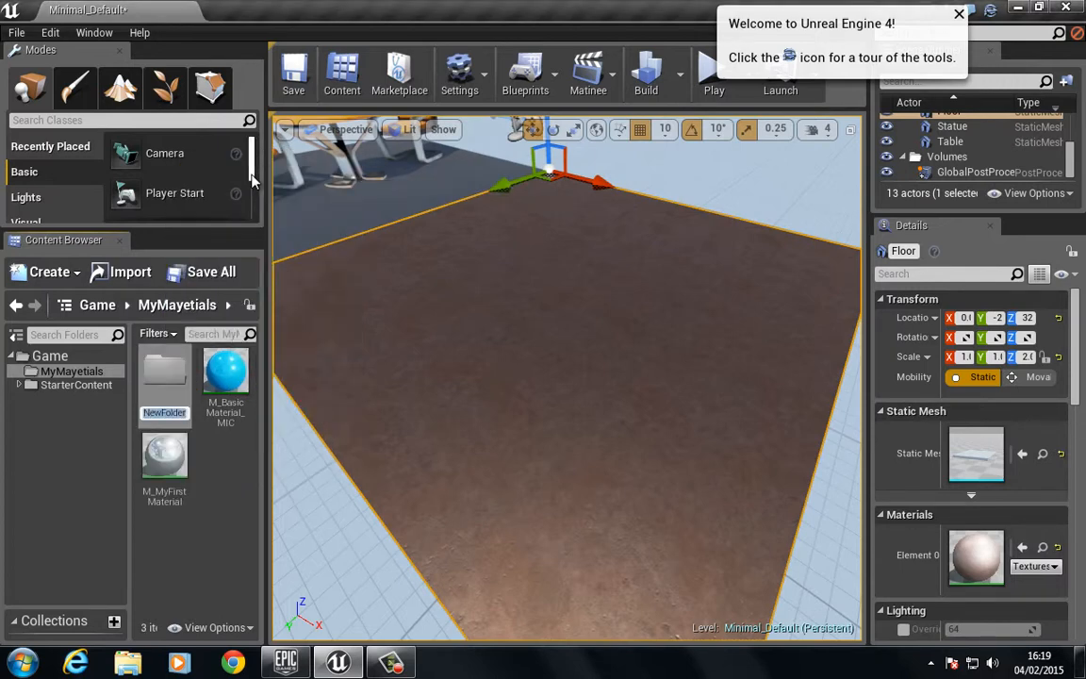
pyautogui.press('BackSpace')
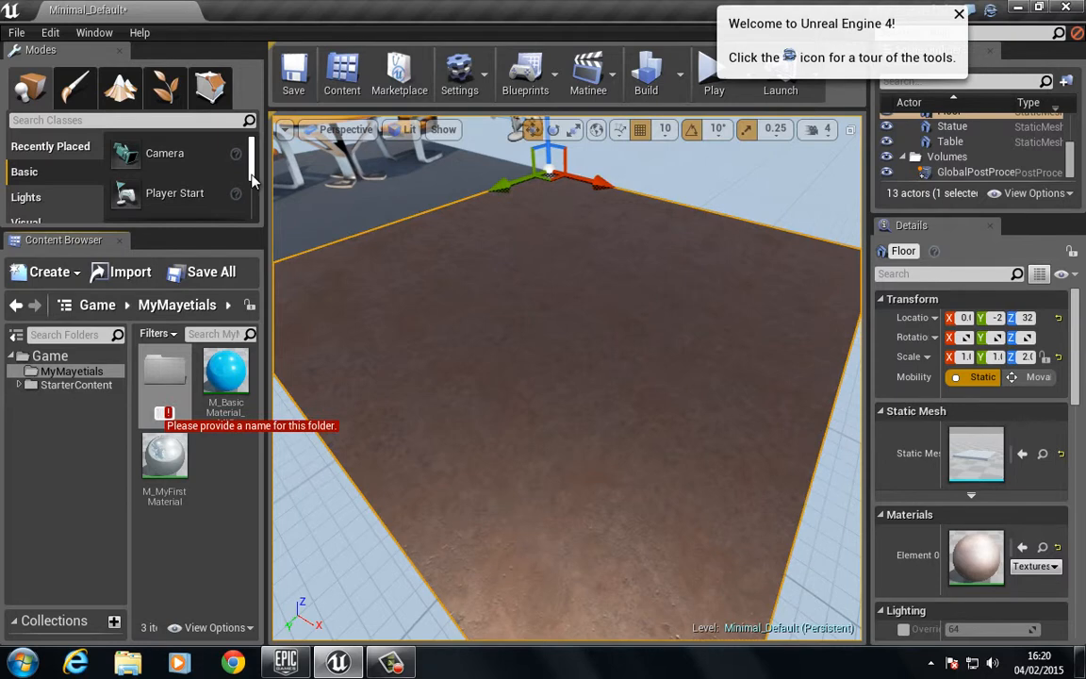
pyautogui.write('Textur')
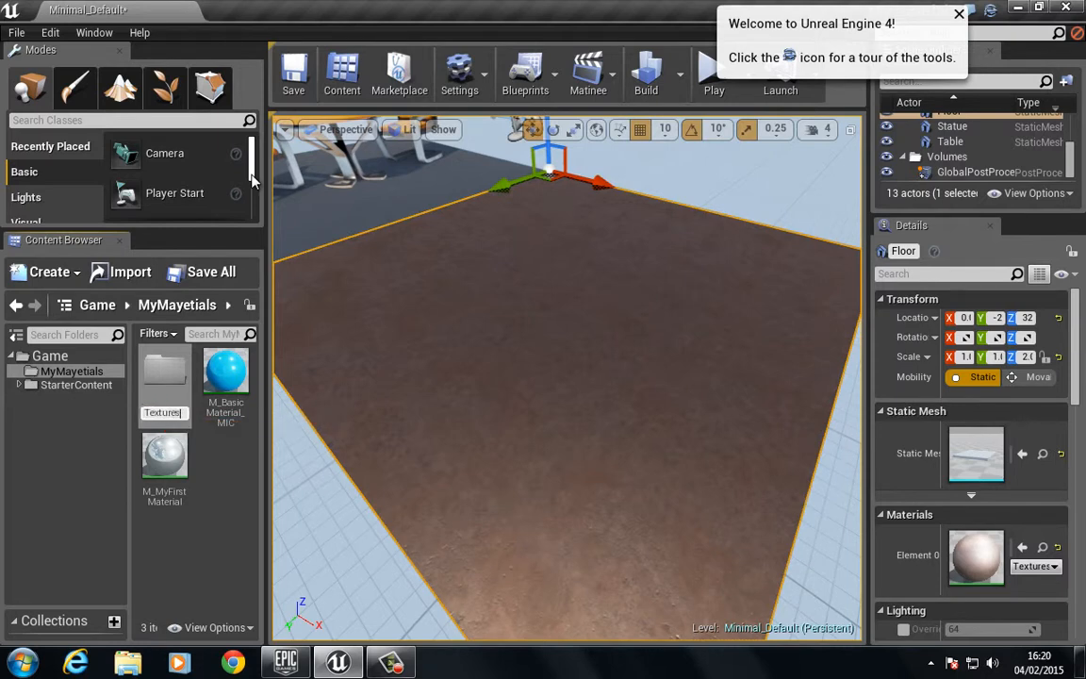
pyautogui.write('es')
pyautogui.press('Return')
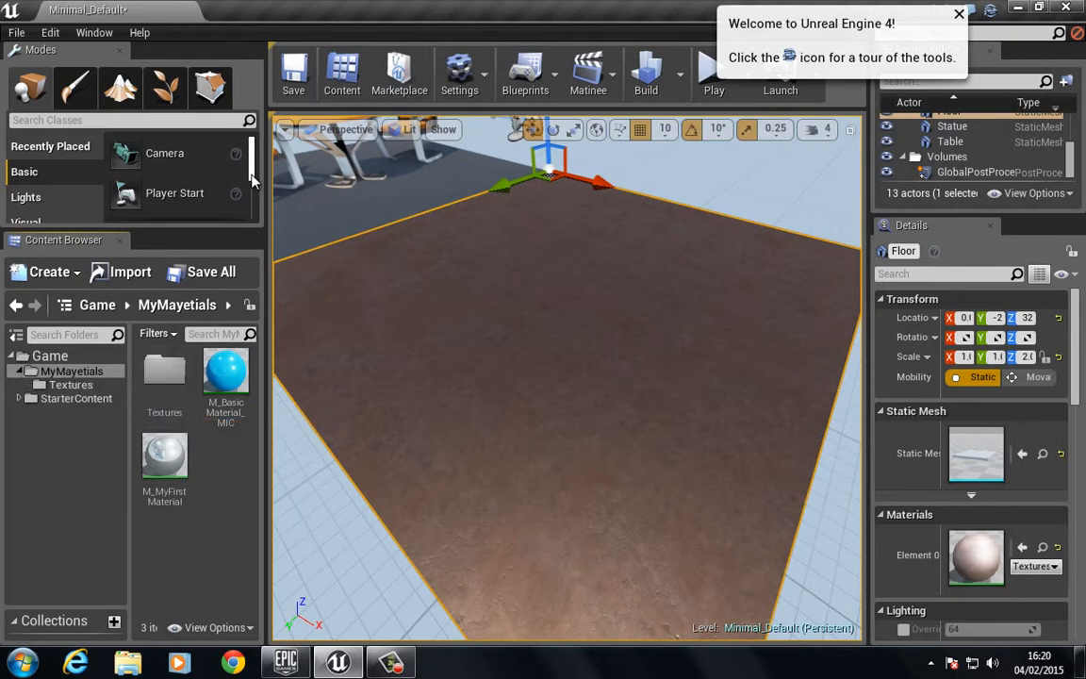
# - Import the Wood_Diffuse and Wood_Normal TGA files from the Desktop into the new Textures folder
pyautogui.doubleClick(162, 377)
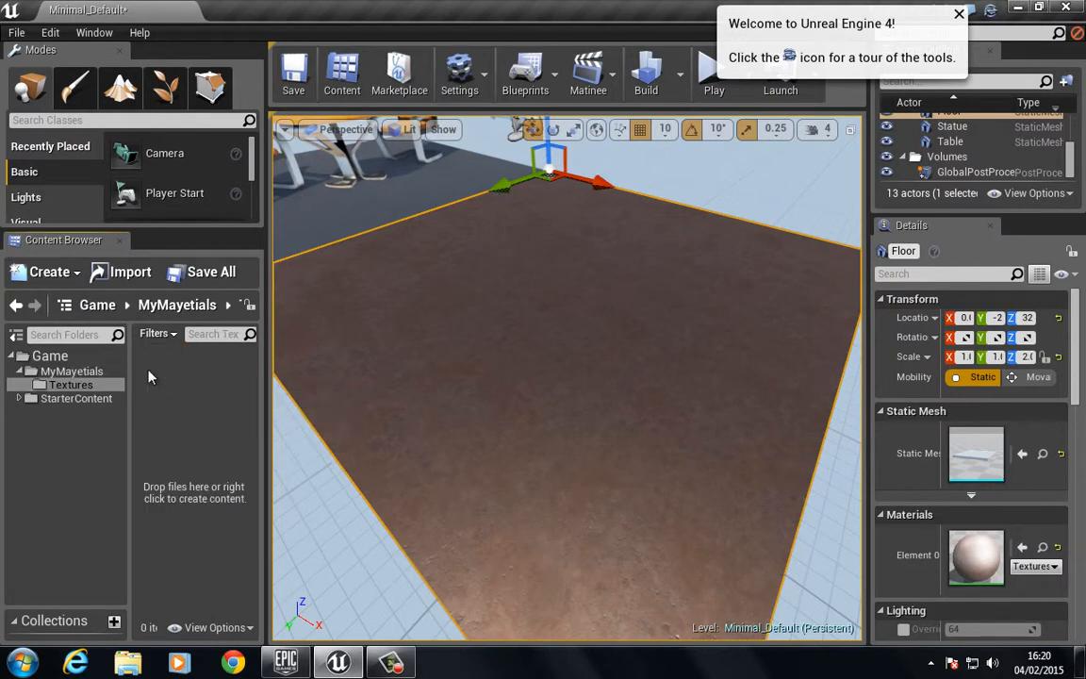
pyautogui.rightClick(167, 398)
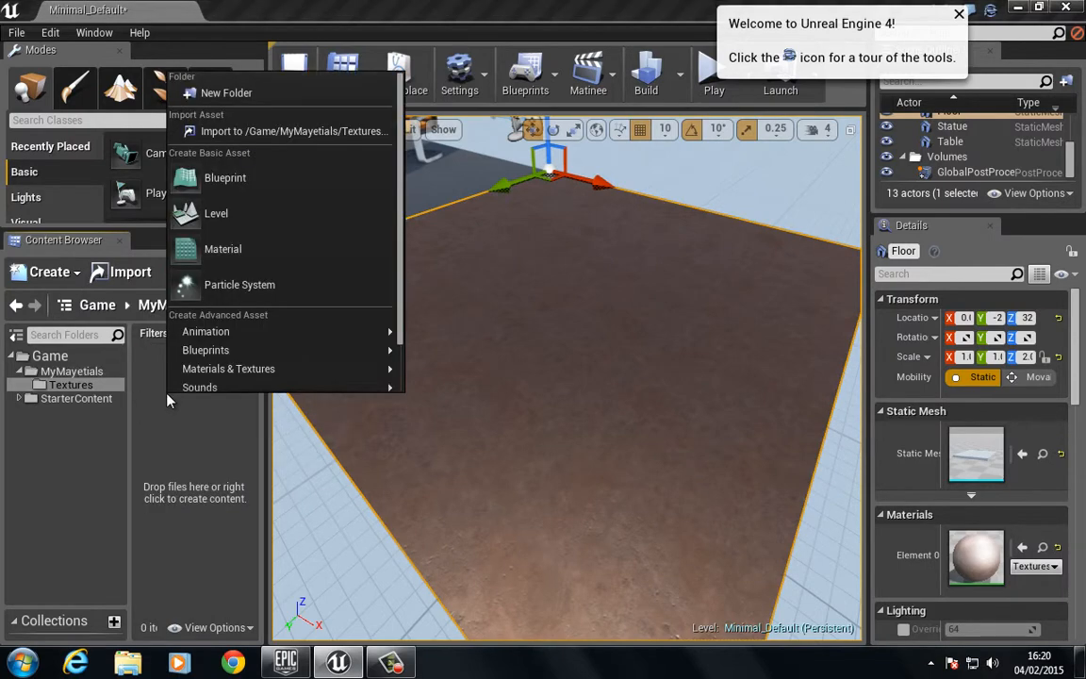
pyautogui.click(294, 132)
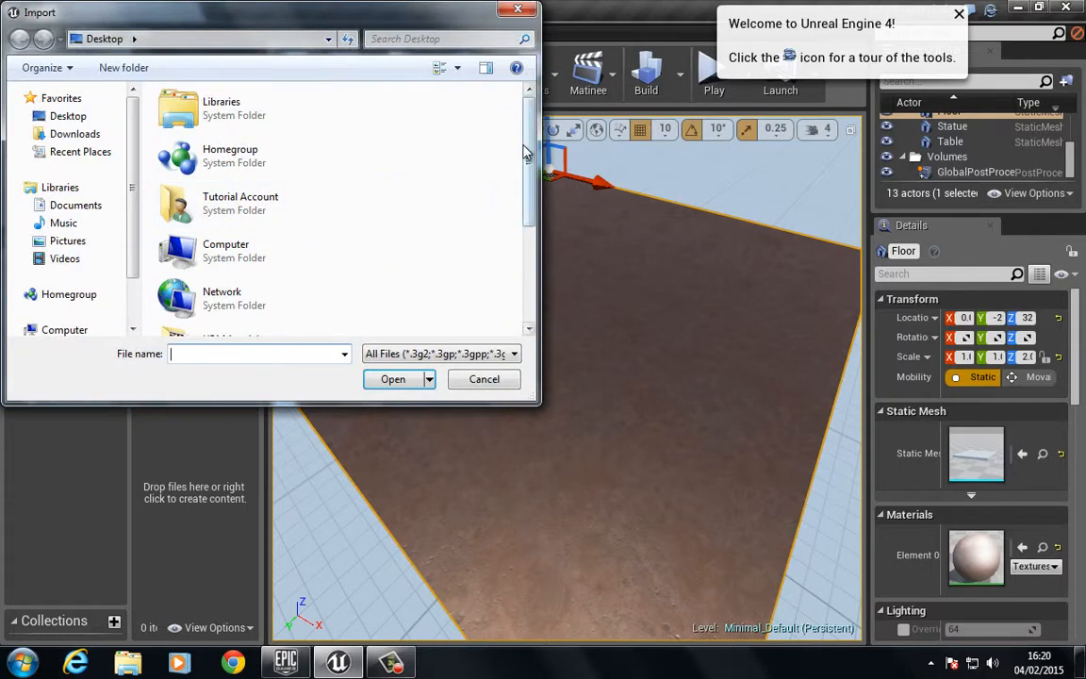
pyautogui.moveTo(529, 165); pyautogui.dragTo(529, 269)
pyautogui.click(212, 253)
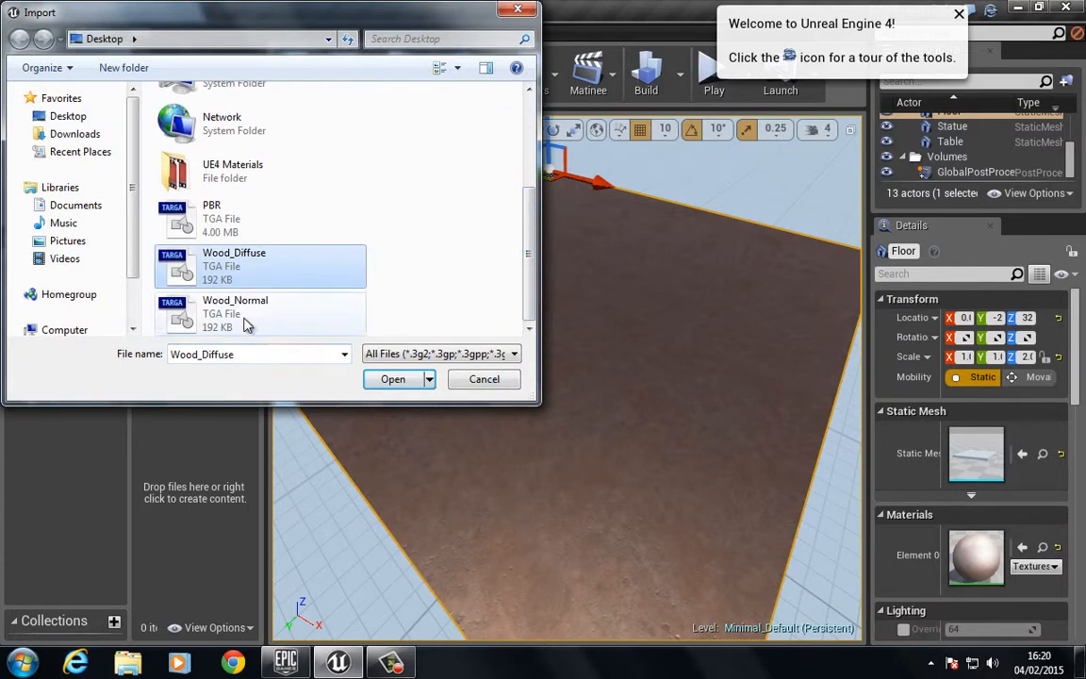
pyautogui.keyDown('ctrl'); pyautogui.click(226, 295); pyautogui.keyUp('ctrl')
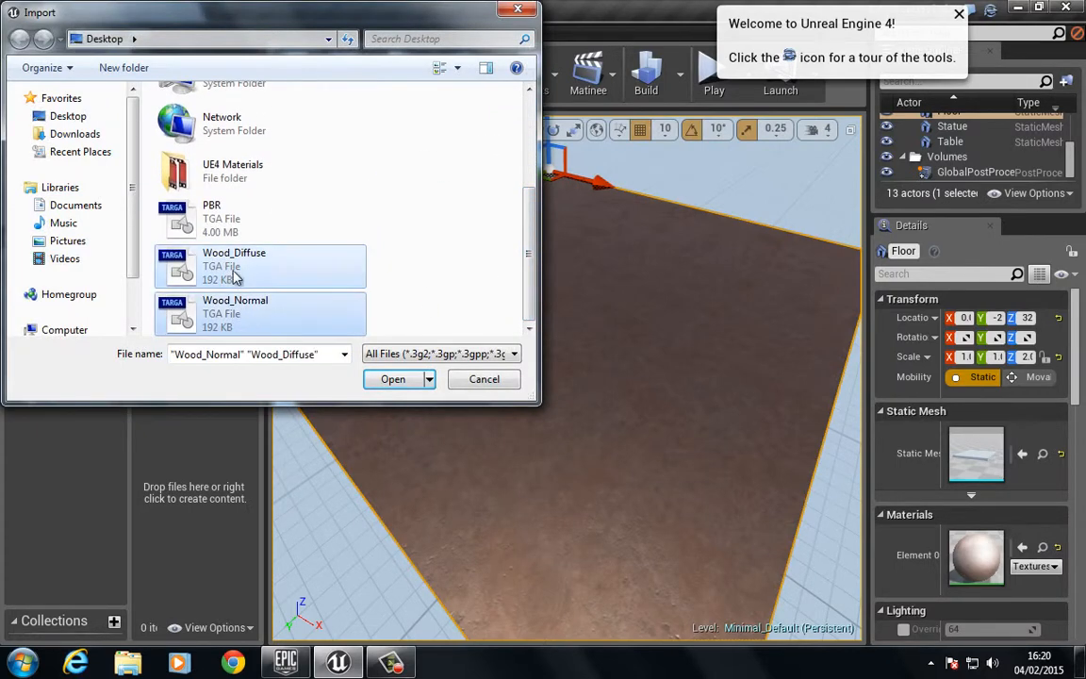
pyautogui.click(390, 378)
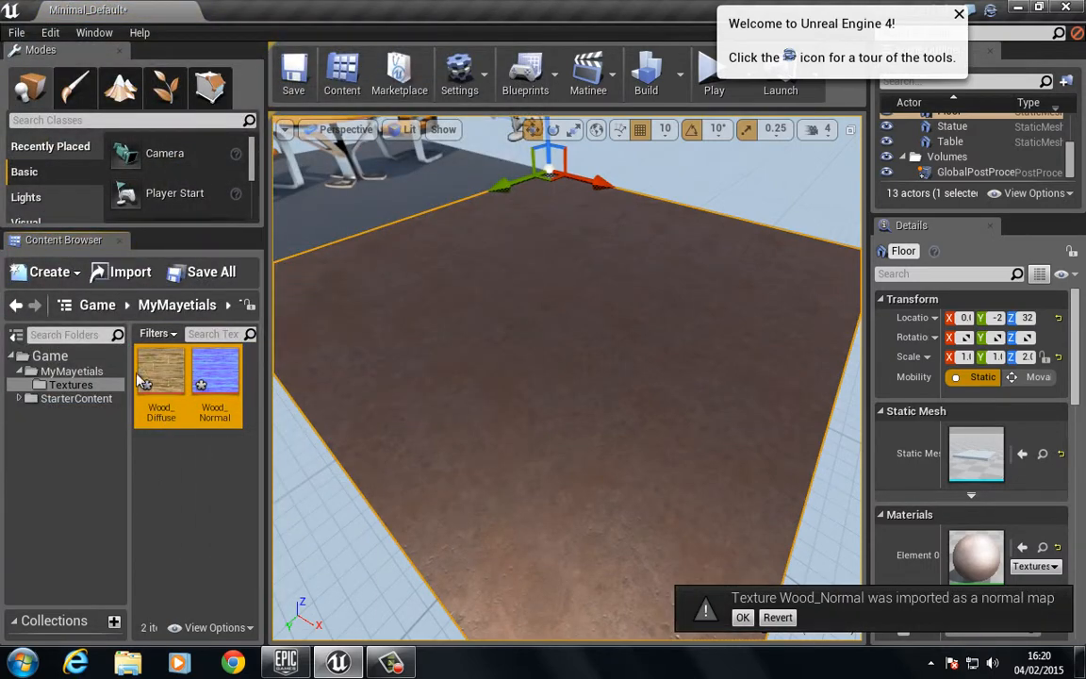
# - Create a new material named M_WoodFloor_MAT in the MyMayetials folder
pyautogui.click(71, 372)
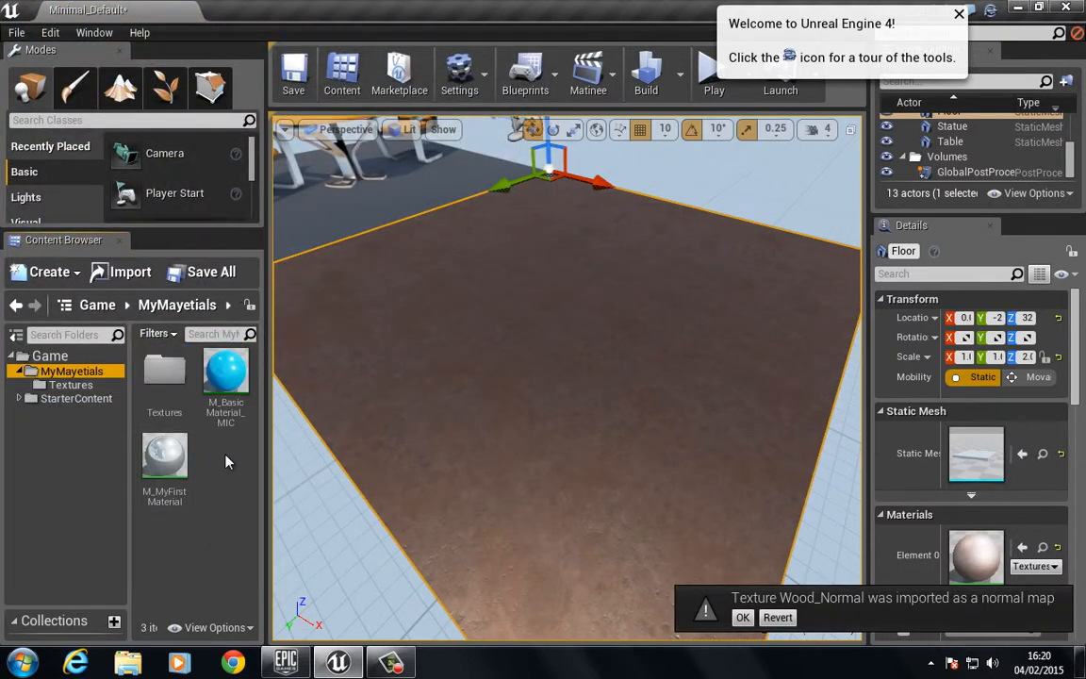
pyautogui.rightClick(226, 462)
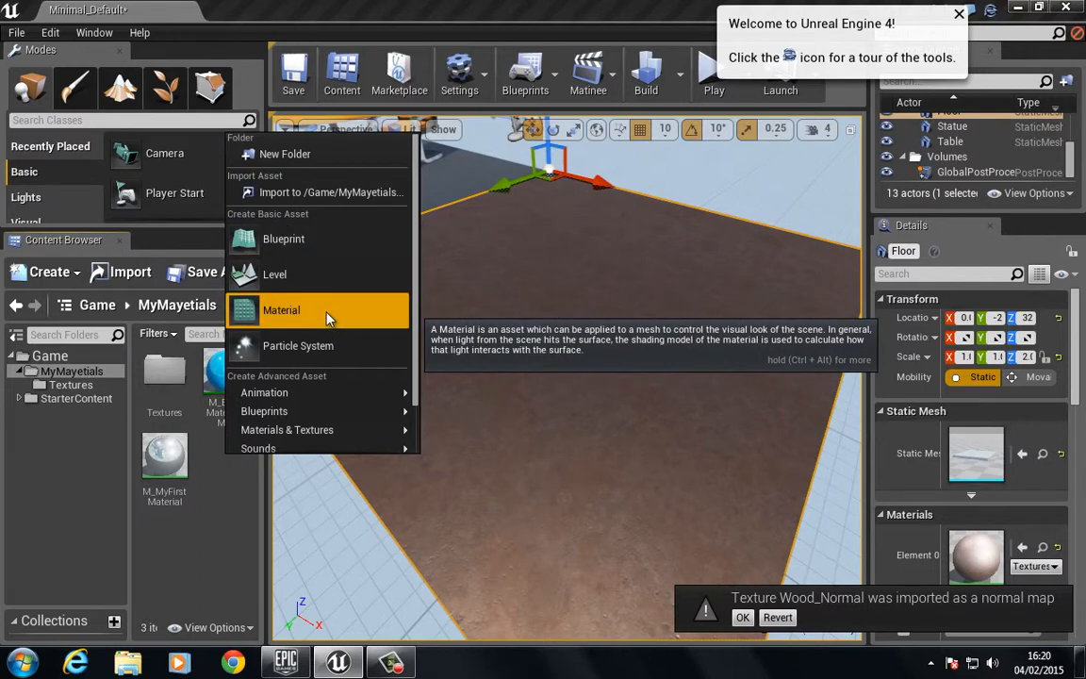
pyautogui.click(283, 309)
pyautogui.write('M')
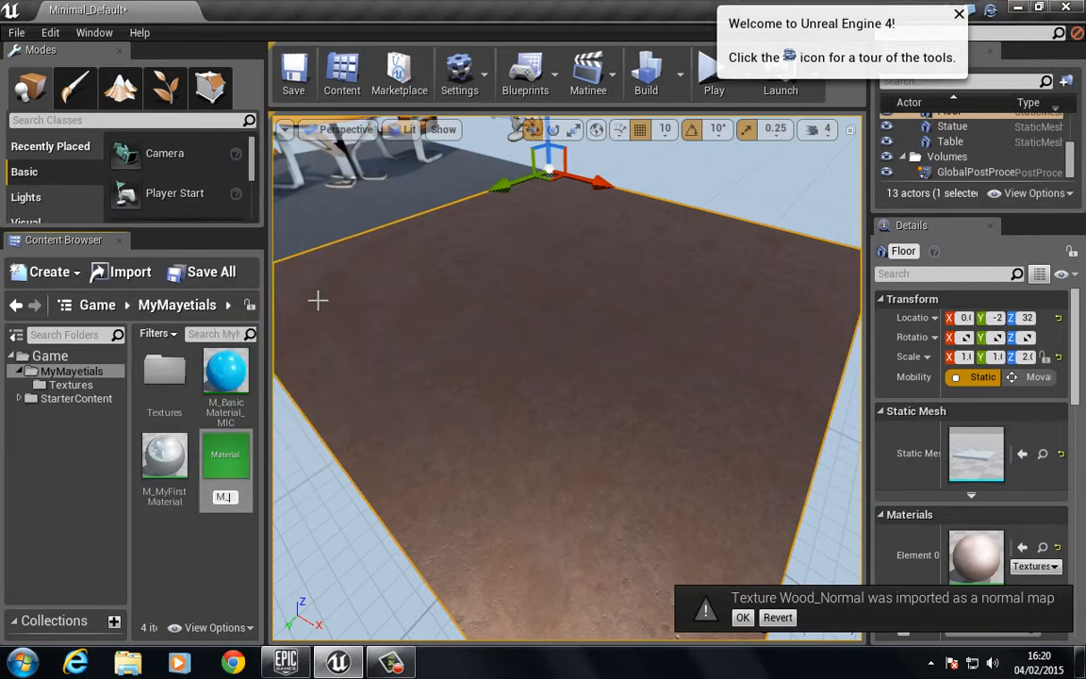
pyautogui.write('_WoodFl')
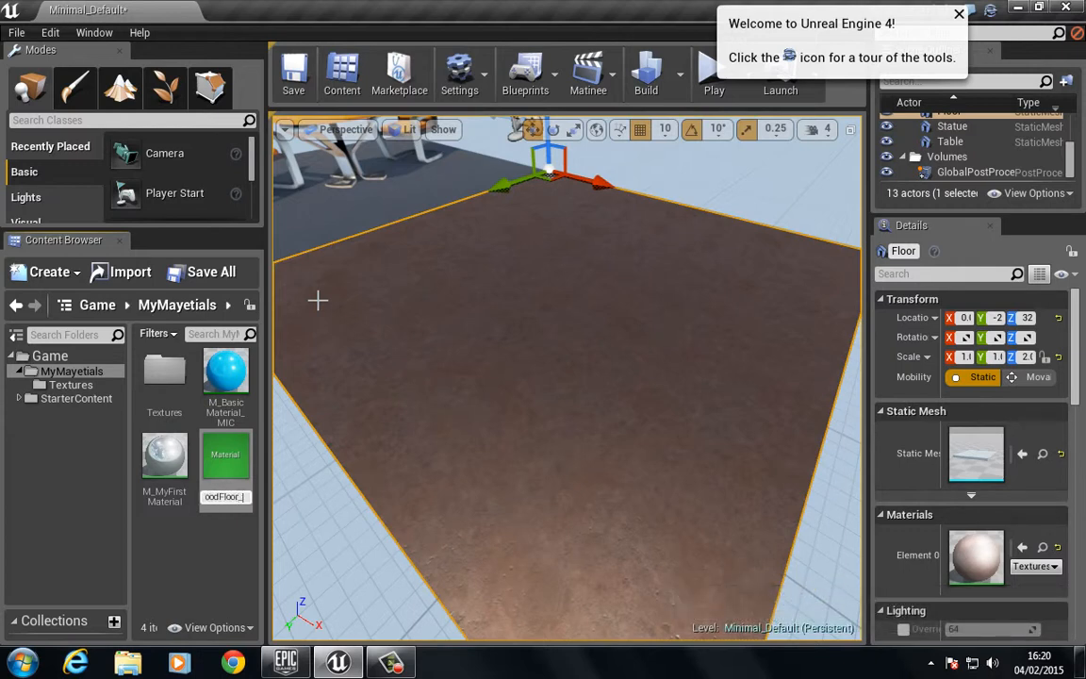
pyautogui.press('Return')
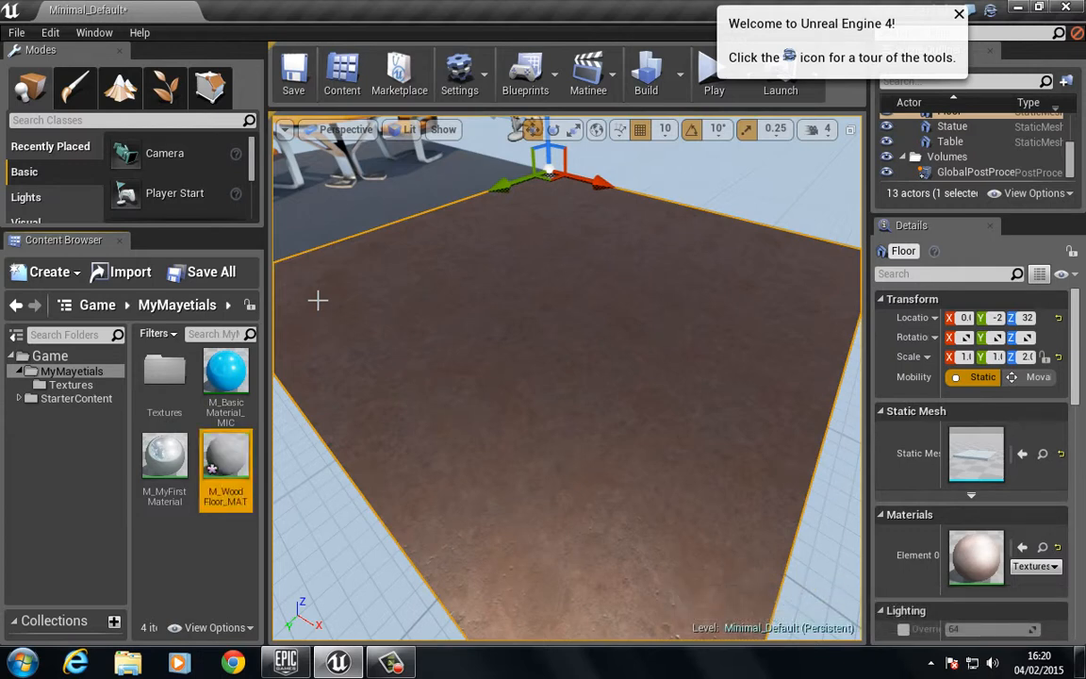
# - Open M_WoodFloor_MAT for editing and add the Wood_Diffuse texture from the Textures folder to its graph beside the material node
pyautogui.doubleClick(230, 466)
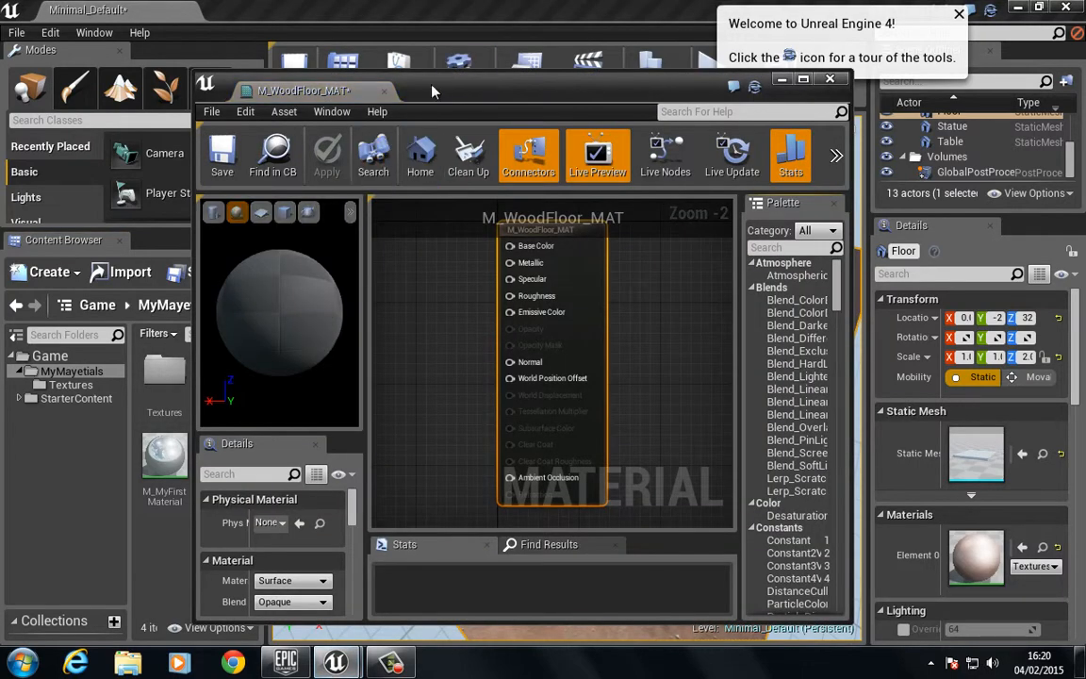
pyautogui.moveTo(387, 79); pyautogui.dragTo(500, 78)
pyautogui.moveTo(660, 274); pyautogui.dragTo(674, 272, button='right')
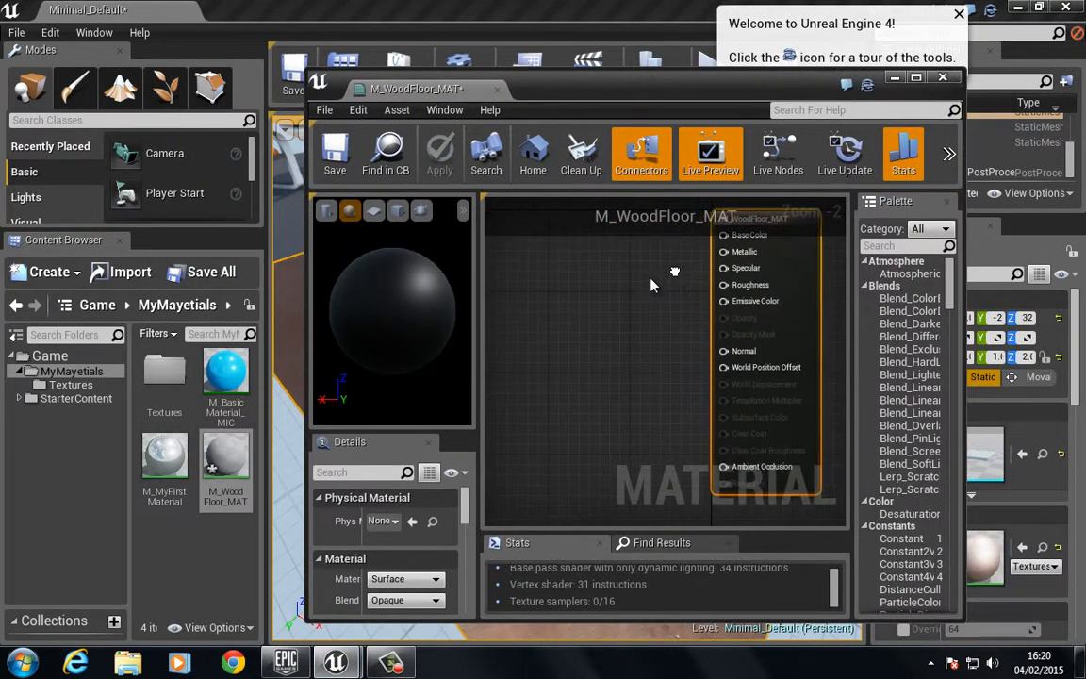
pyautogui.click(70, 385)
pyautogui.moveTo(153, 390)
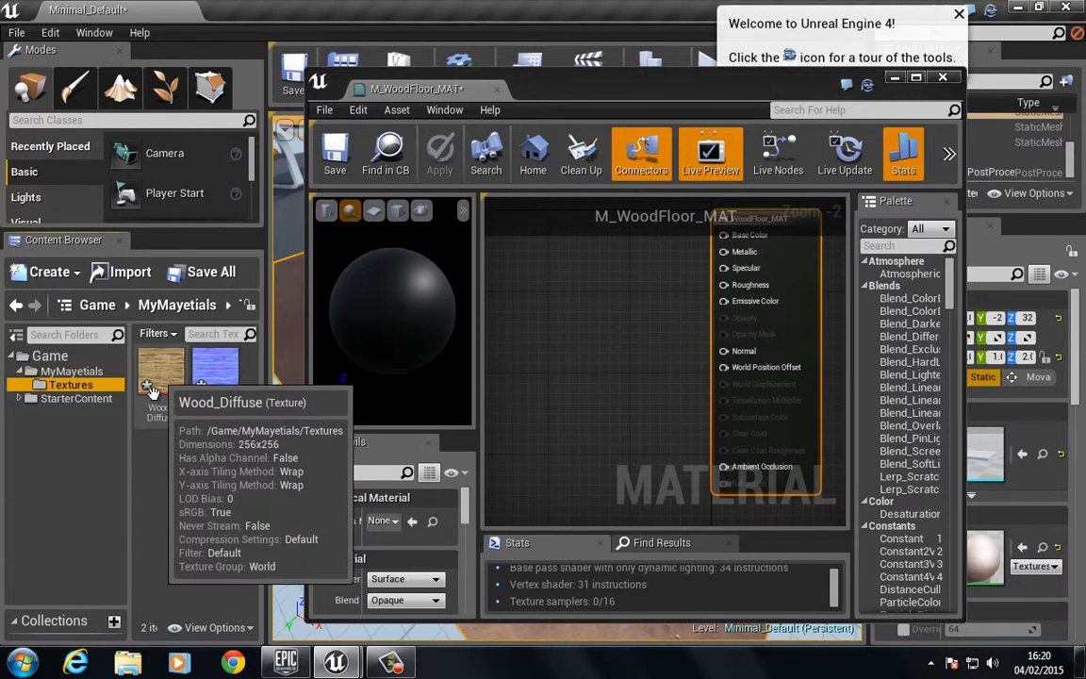
pyautogui.click(162, 377)
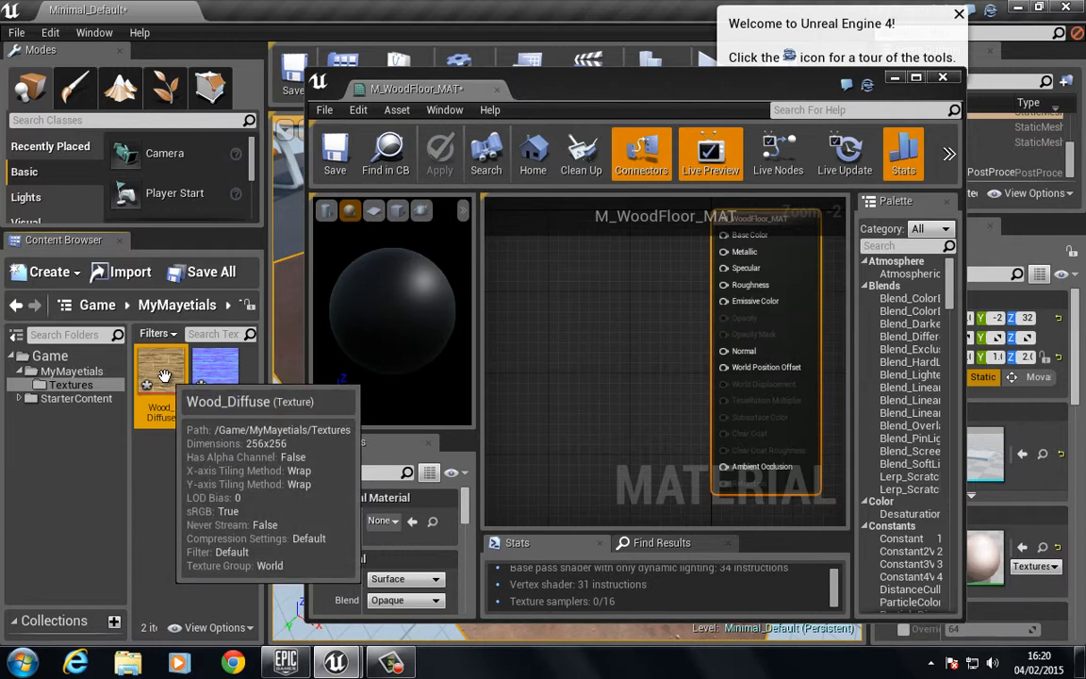
pyautogui.moveTo(162, 377); pyautogui.dragTo(514, 282)
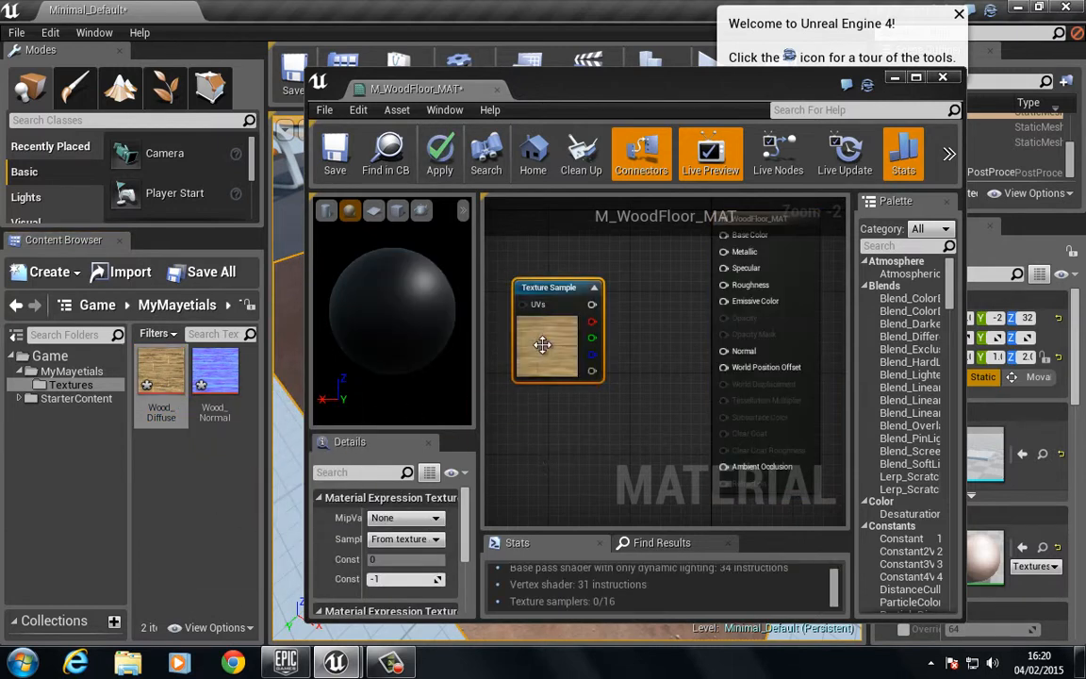
pyautogui.moveTo(542, 345); pyautogui.dragTo(540, 287)
pyautogui.click(565, 395)
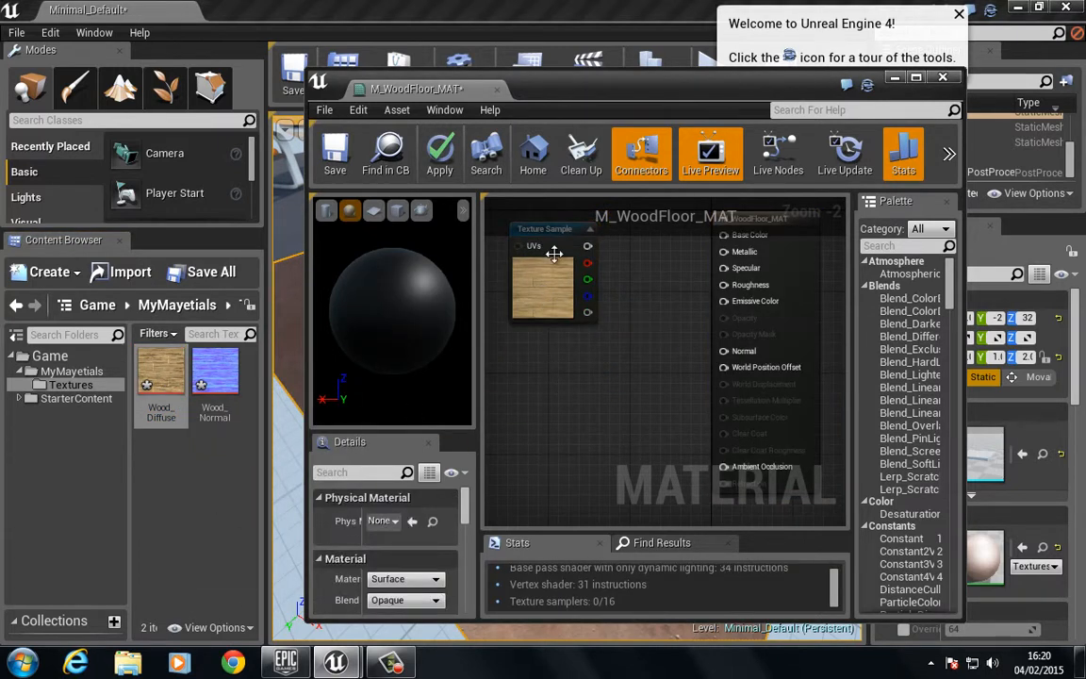
# - Maximize the material editor and add a SpriteTextureSampler node below the wood diffuse texture sample
pyautogui.moveTo(536, 84); pyautogui.dragTo(493, 1)
pyautogui.moveTo(360, 289); pyautogui.dragTo(487, 412, button='right')
pyautogui.moveTo(476, 302); pyautogui.dragTo(462, 231)
pyautogui.moveTo(440, 394); pyautogui.dragTo(410, 278, button='right')
pyautogui.rightClick(411, 281)
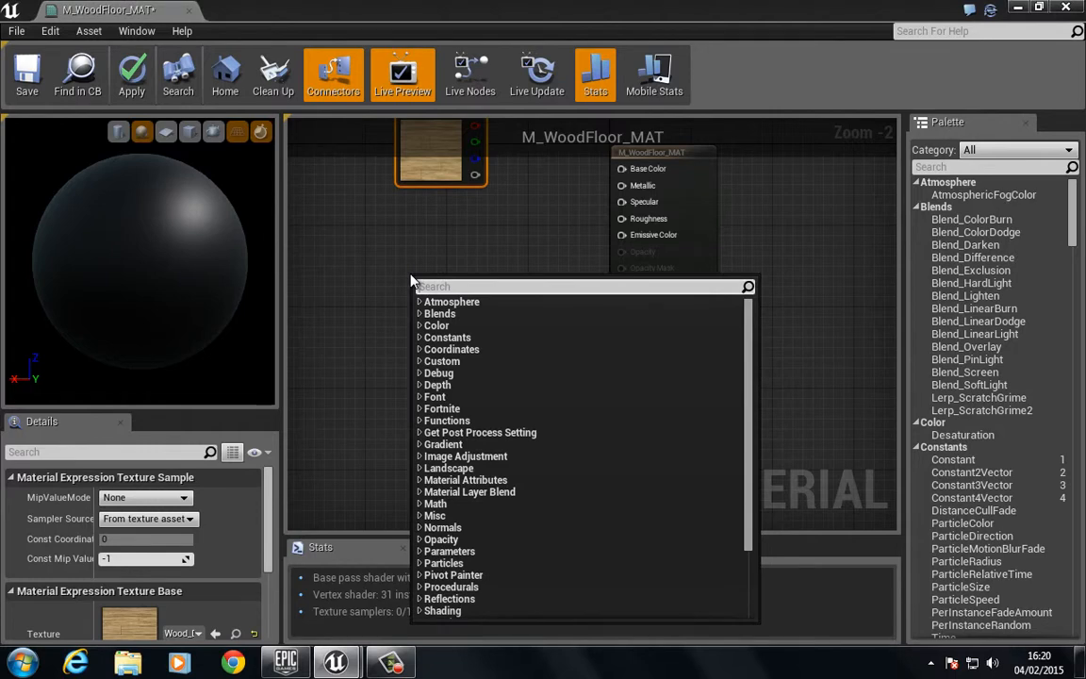
pyautogui.write('textures')
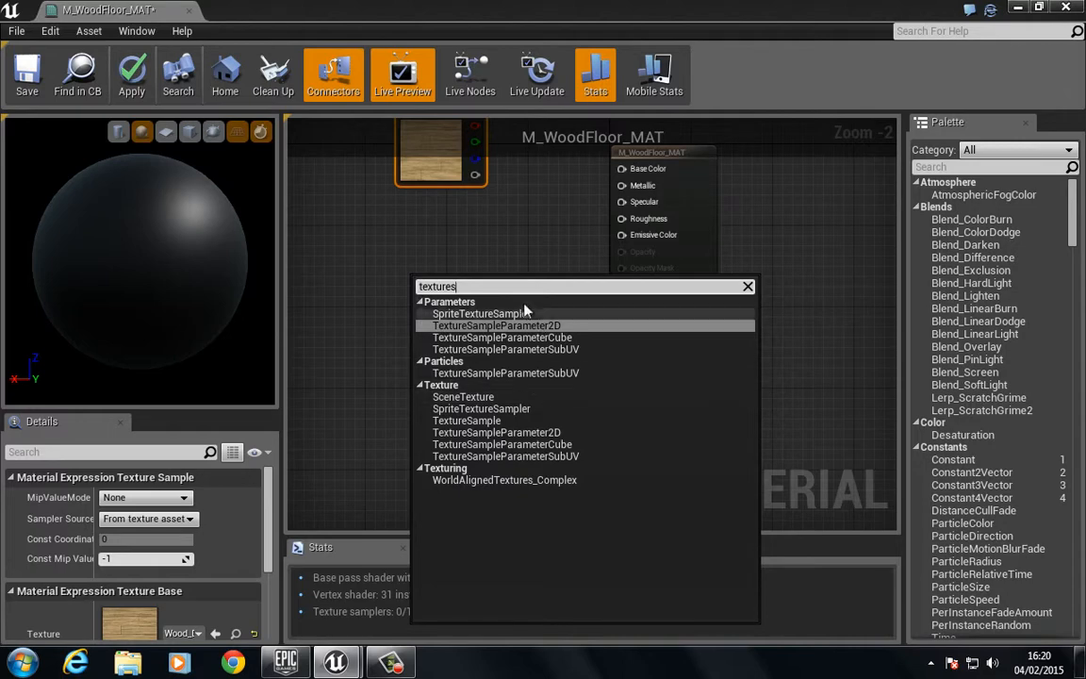
pyautogui.click(477, 313)
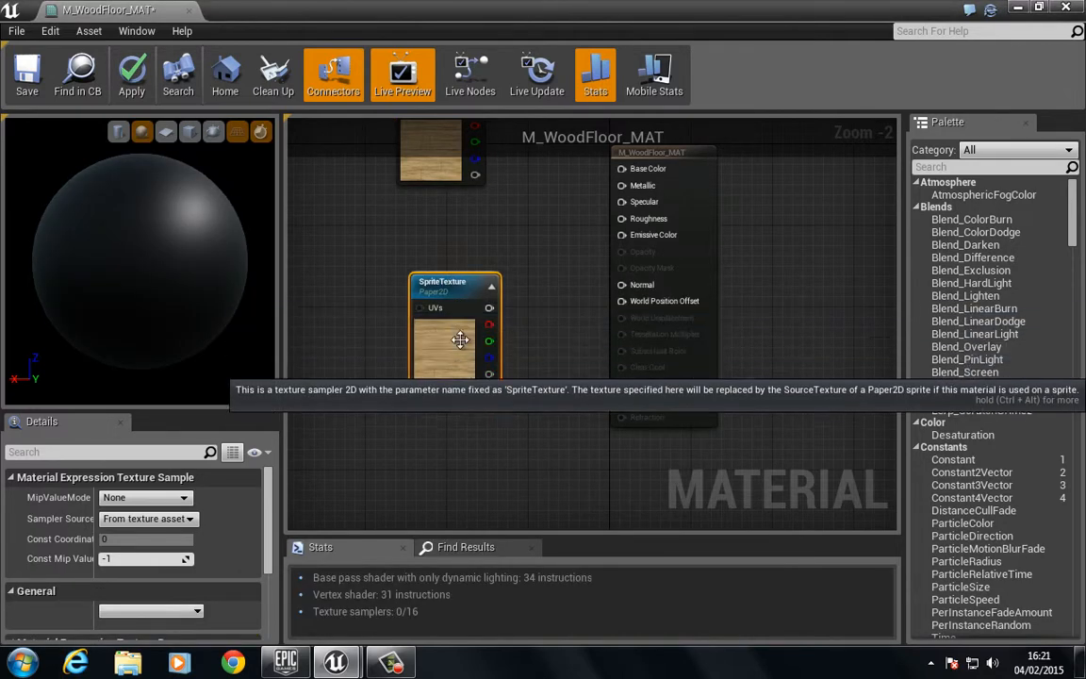
# - Assign the Wood_Normal texture to the SpriteTexture node
pyautogui.doubleClick(385, 8)
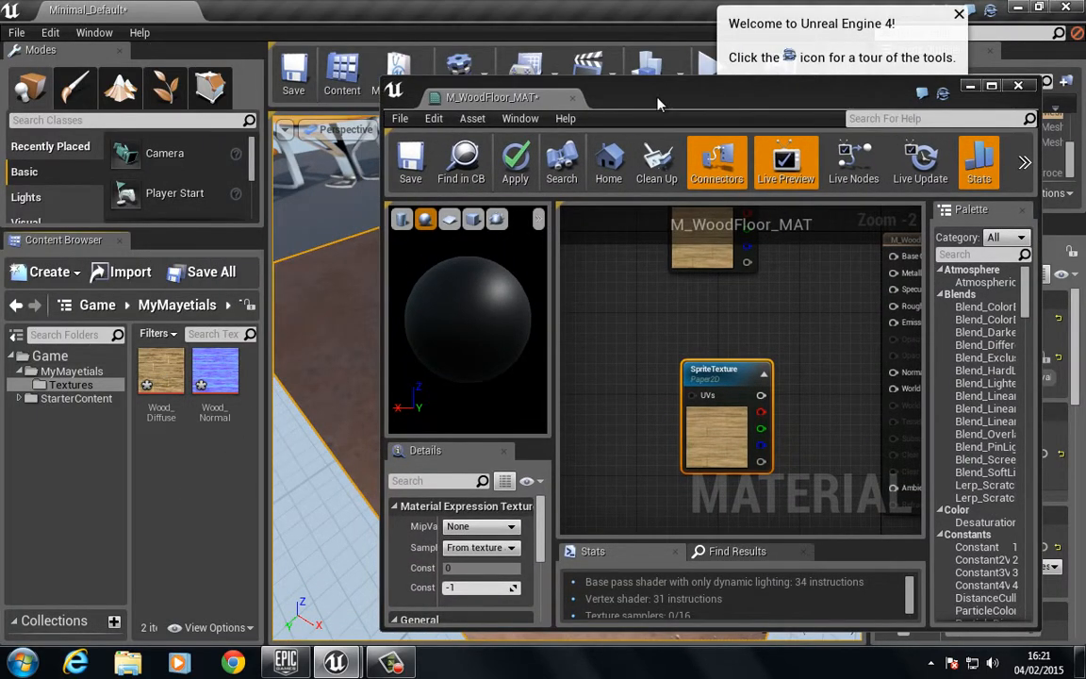
pyautogui.moveTo(594, 96); pyautogui.dragTo(429, 2)
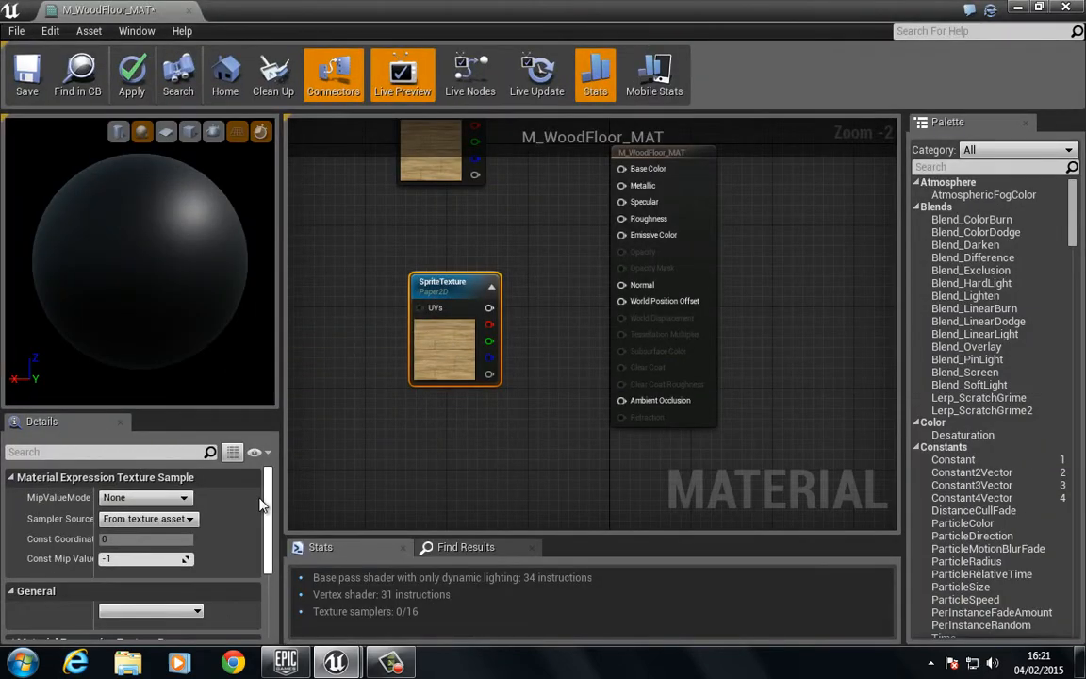
pyautogui.scroll(-5, 267, 504)
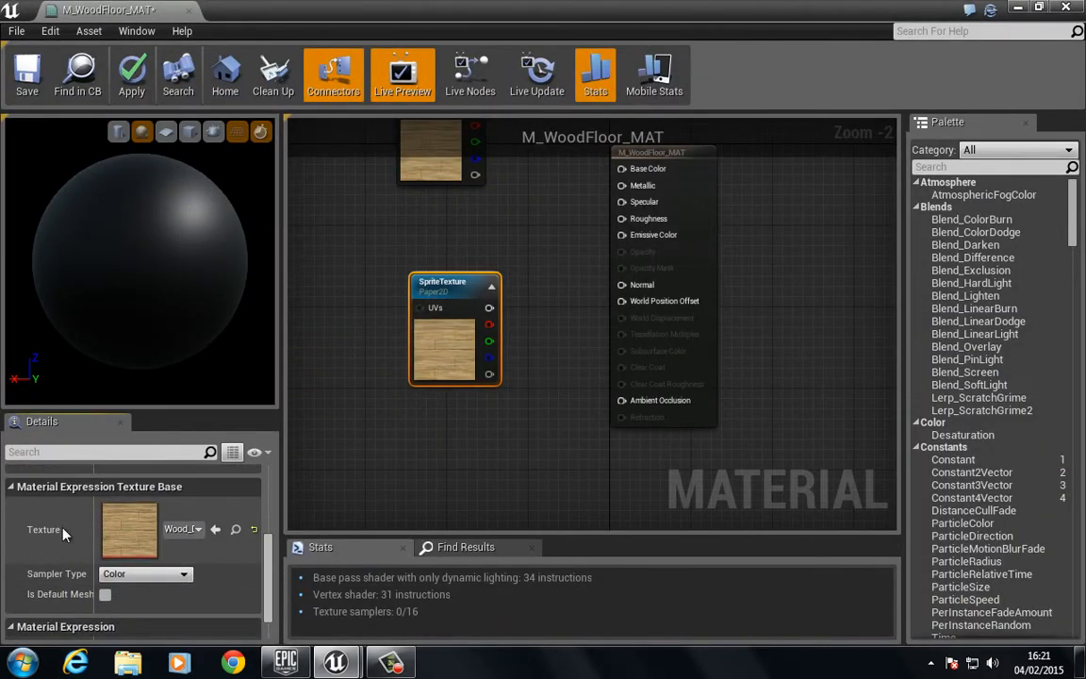
pyautogui.click(197, 530)
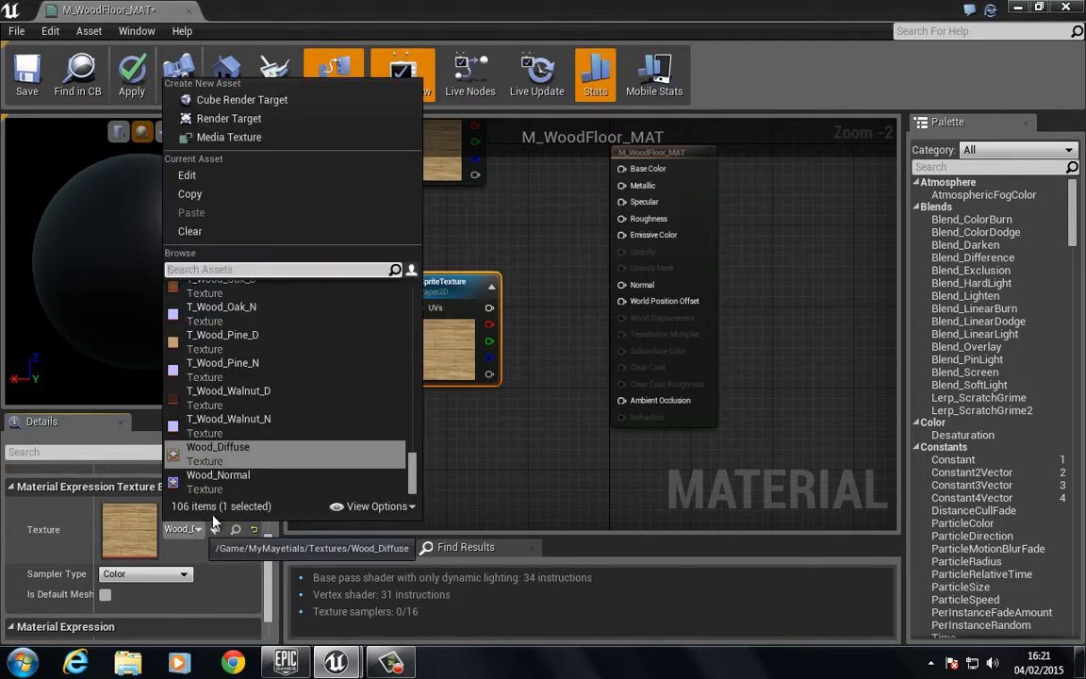
pyautogui.click(196, 483)
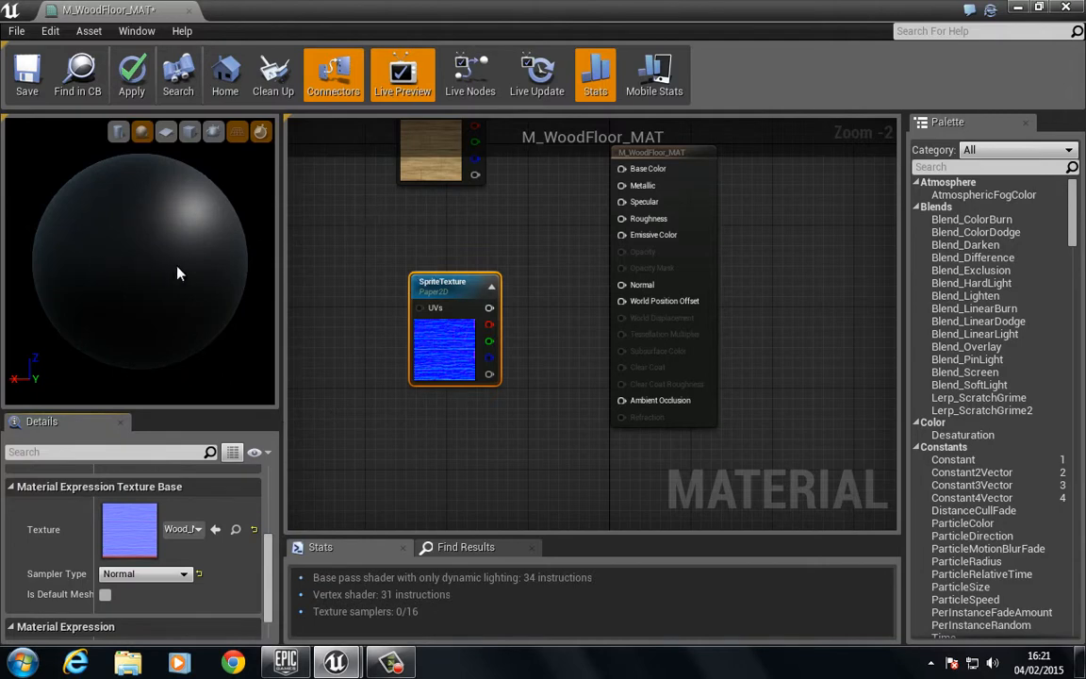
# - Move the SpriteTexture node farther below the diffuse Texture Sample node
pyautogui.moveTo(207, 259); pyautogui.dragTo(218, 272)
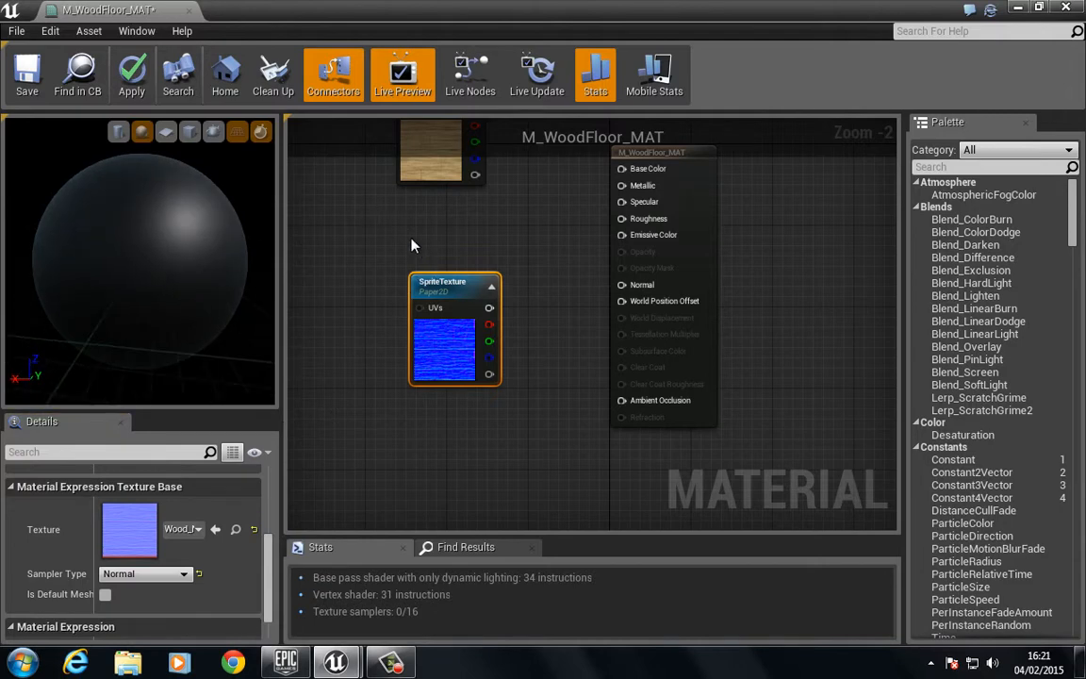
pyautogui.moveTo(412, 241); pyautogui.dragTo(433, 269, button='right')
pyautogui.moveTo(472, 366); pyautogui.dragTo(458, 400)
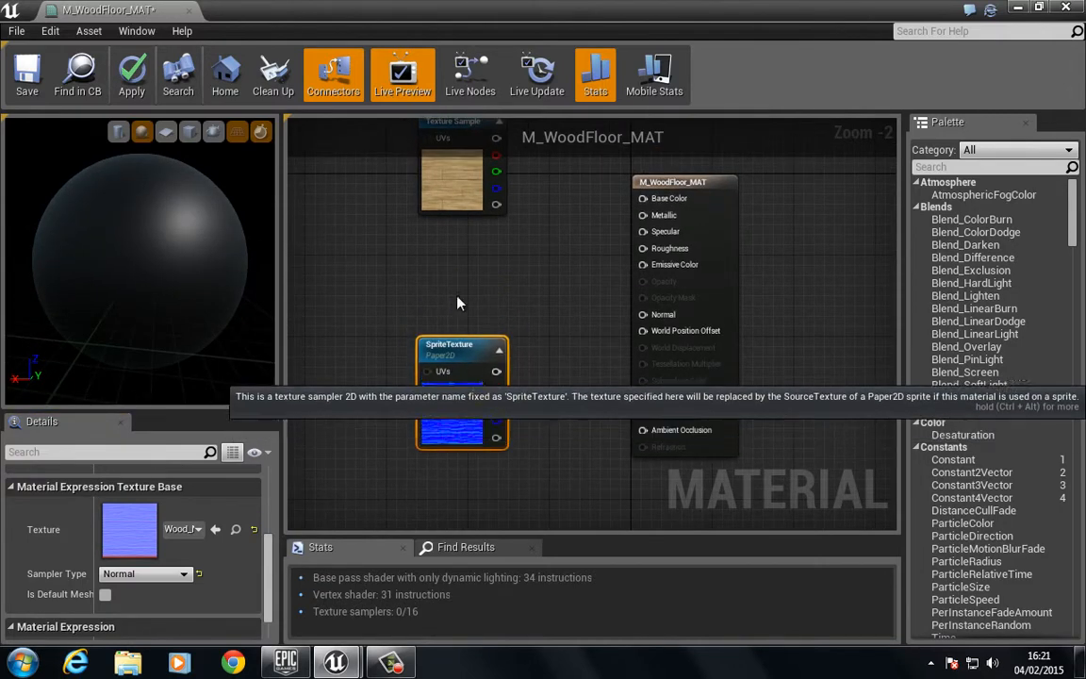
# - Connect the diffuse Texture Sample's main color output to the material's Base Color input
pyautogui.moveTo(453, 257); pyautogui.dragTo(417, 388, button='right')
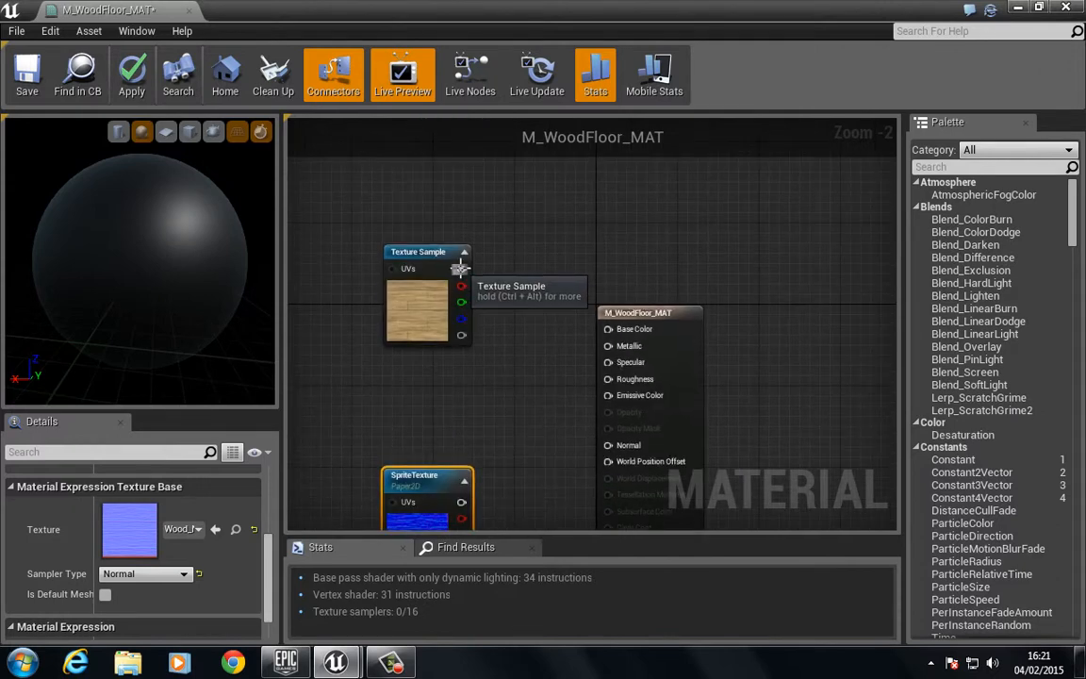
pyautogui.moveTo(461, 269); pyautogui.dragTo(611, 331)
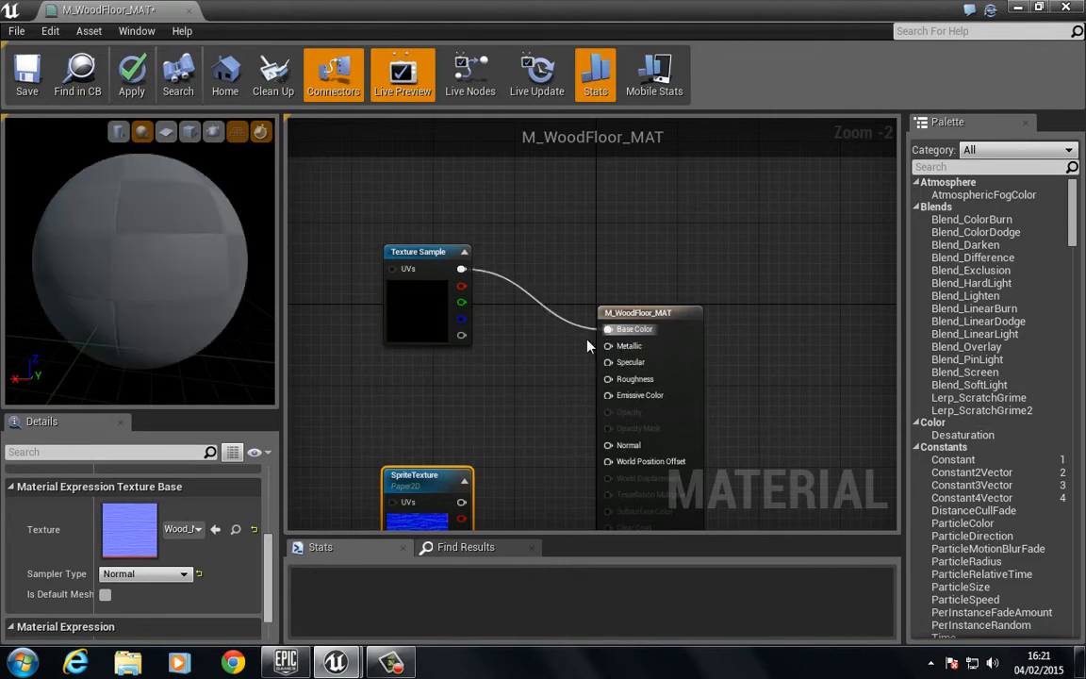
pyautogui.moveTo(494, 408); pyautogui.dragTo(524, 354, button='right')
pyautogui.scroll(2, 523, 308)
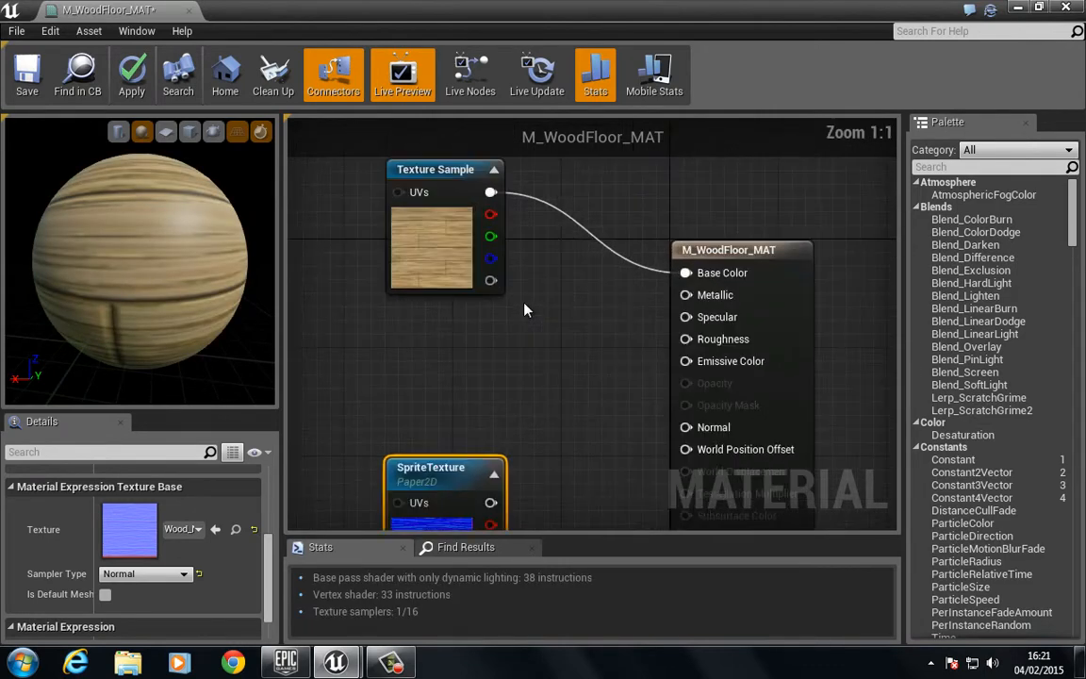
pyautogui.moveTo(534, 303); pyautogui.dragTo(547, 358, button='right')
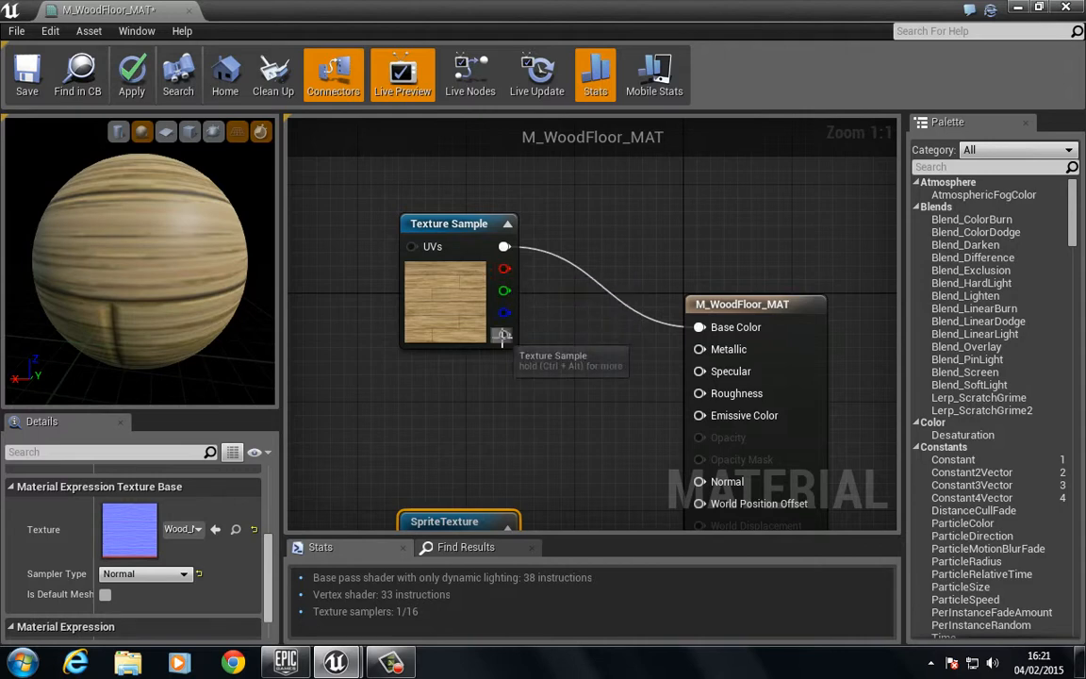
# - Preview the diffuse texture's blue, green, red and alpha outputs in Base Color, and reconnect its main color output
pyautogui.moveTo(503, 337); pyautogui.dragTo(470, 296, button='right')
pyautogui.moveTo(447, 271); pyautogui.dragTo(642, 284)
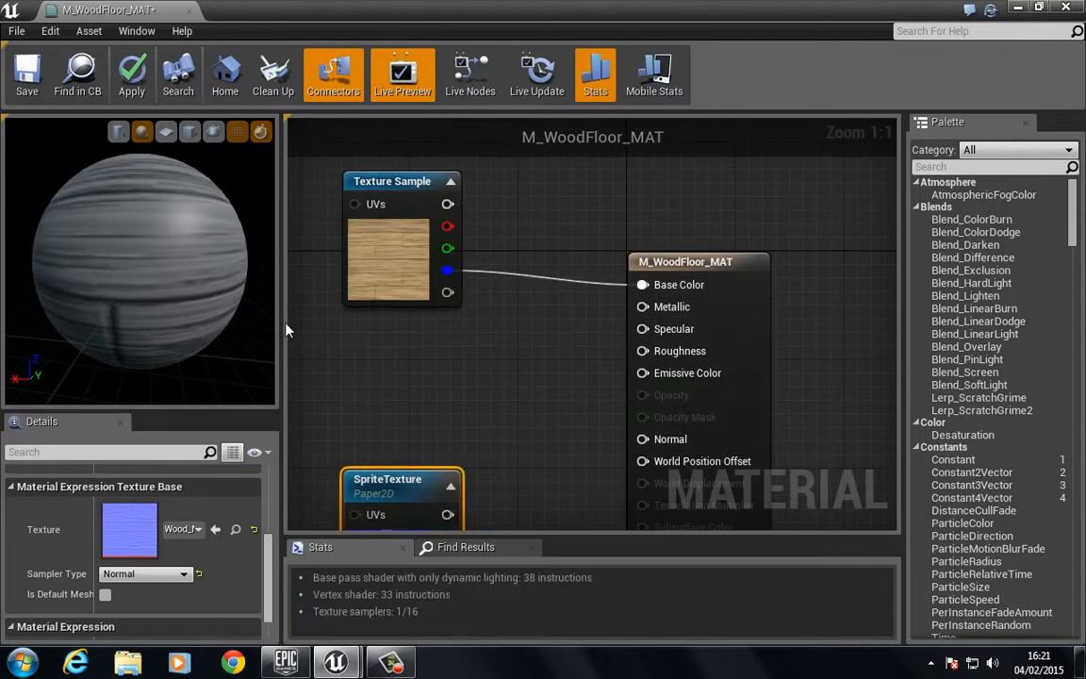
pyautogui.moveTo(447, 248); pyautogui.dragTo(642, 283)
pyautogui.moveTo(448, 226); pyautogui.dragTo(642, 286)
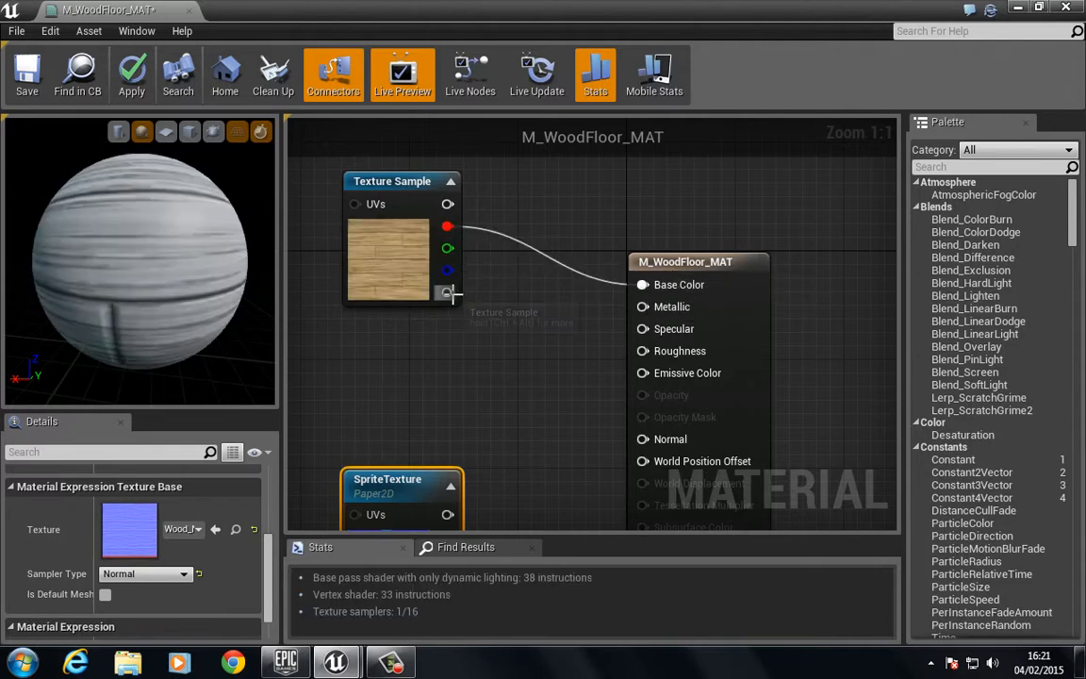
pyautogui.moveTo(447, 291); pyautogui.dragTo(642, 285)
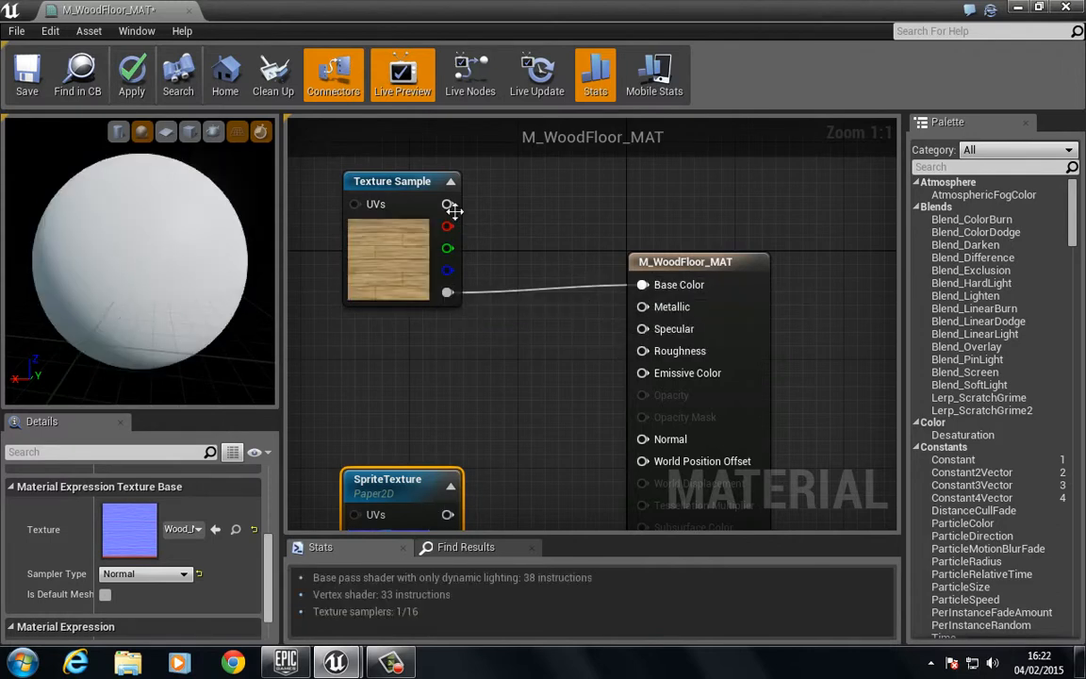
pyautogui.moveTo(449, 206); pyautogui.dragTo(643, 285)
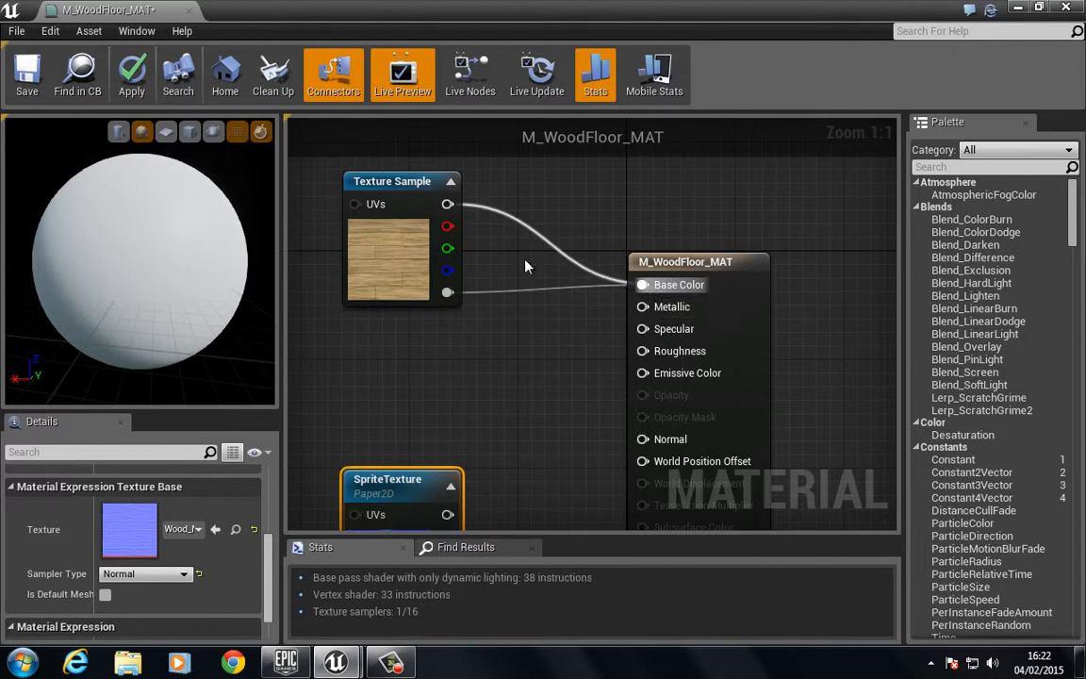
# - Replace the SpriteTexture node with a new Texture Sample node in the same place
pyautogui.moveTo(484, 335); pyautogui.dragTo(513, 149, button='right')
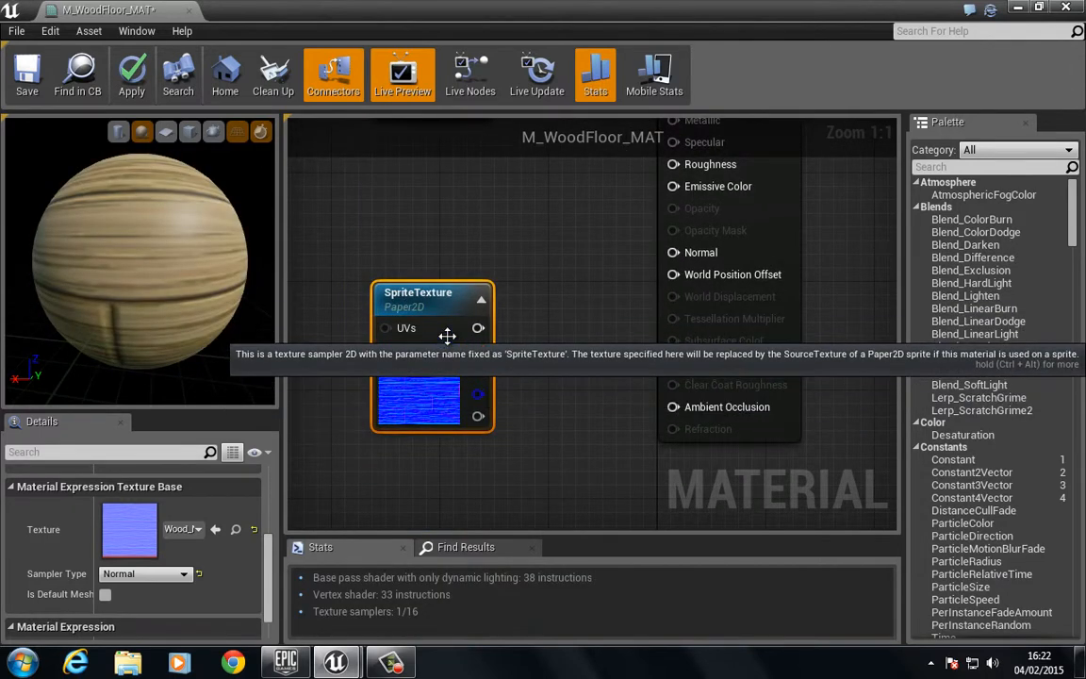
pyautogui.press('Delete')
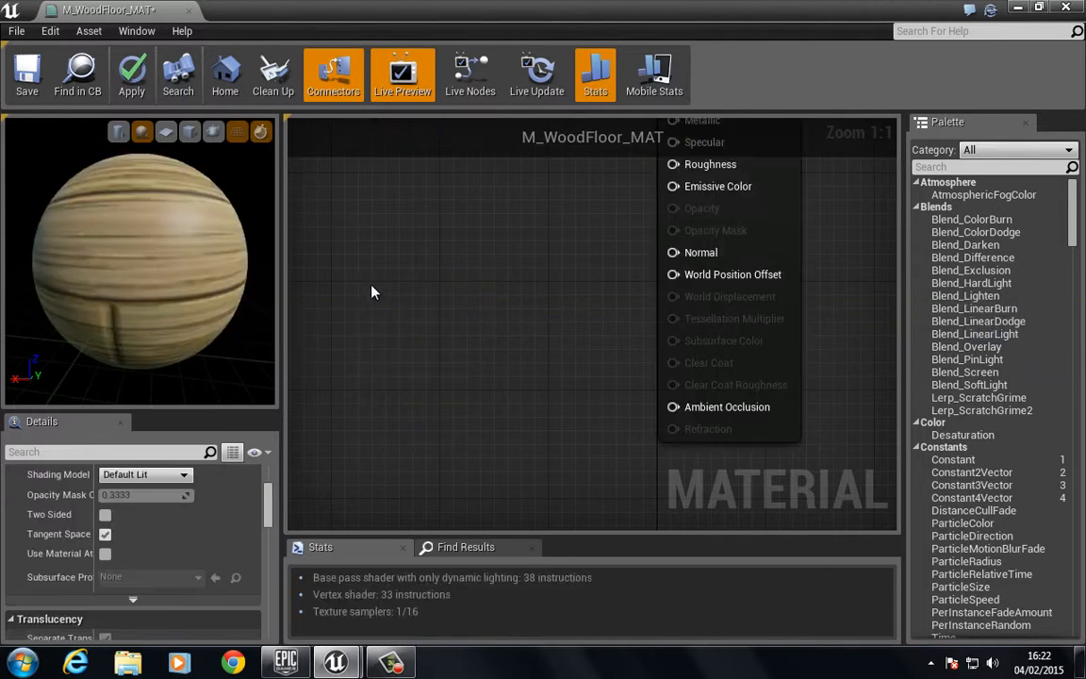
pyautogui.rightClick(373, 293)
pyautogui.write('texture')
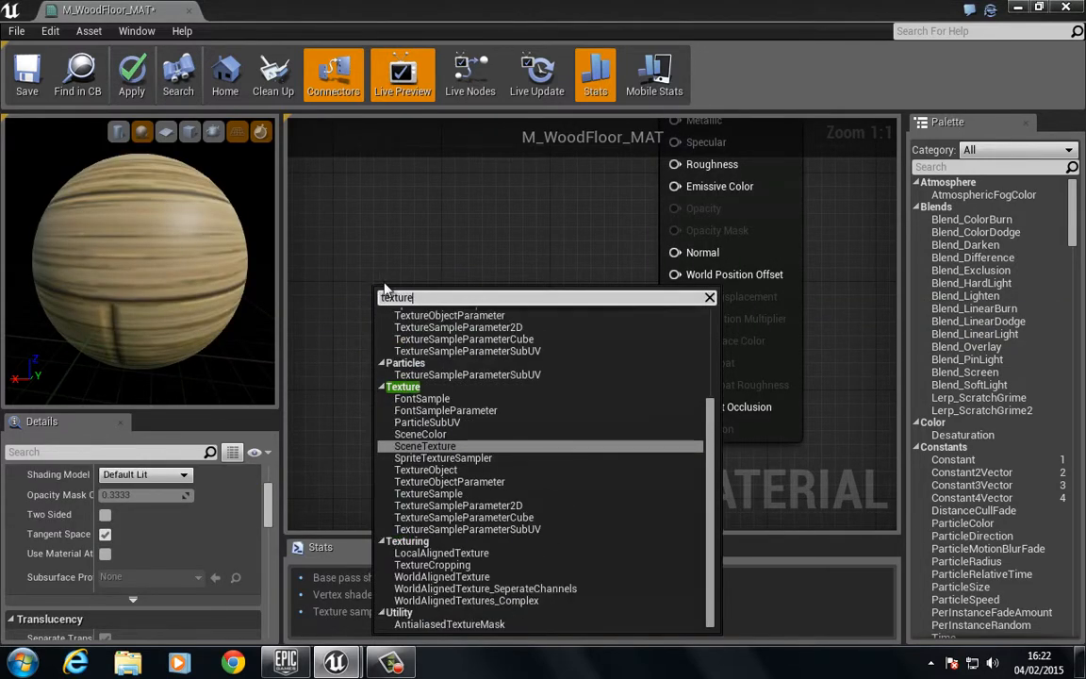
pyautogui.click(470, 497)
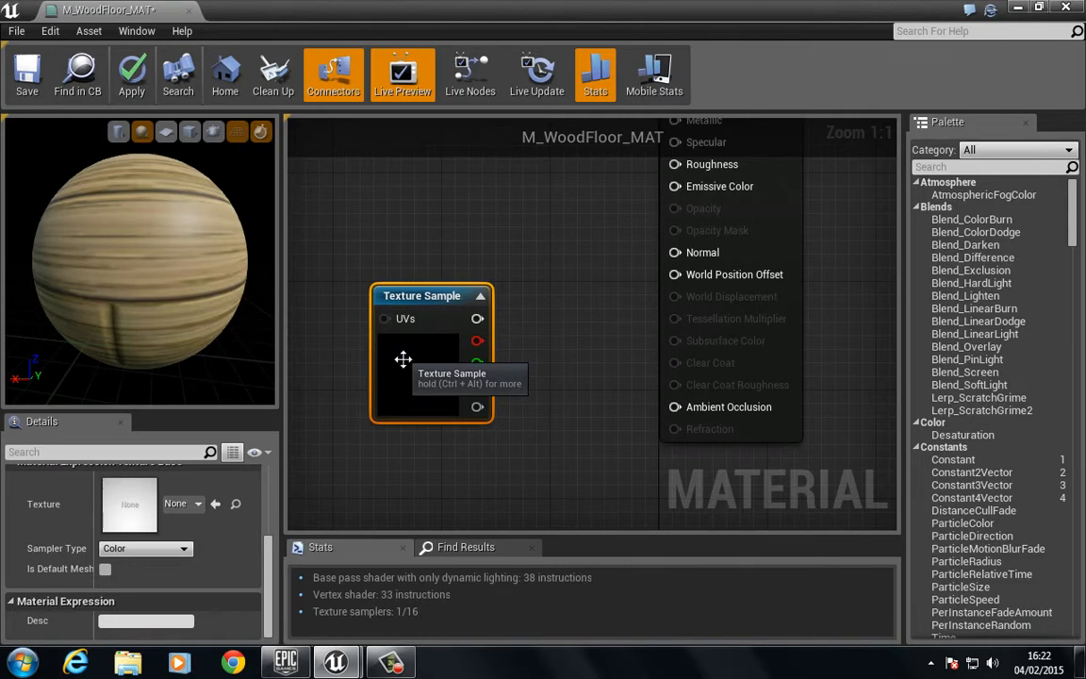
# - Assign Wood_Normal to the new Texture Sample and connect its main output to the material's Normal input
pyautogui.click(185, 501)
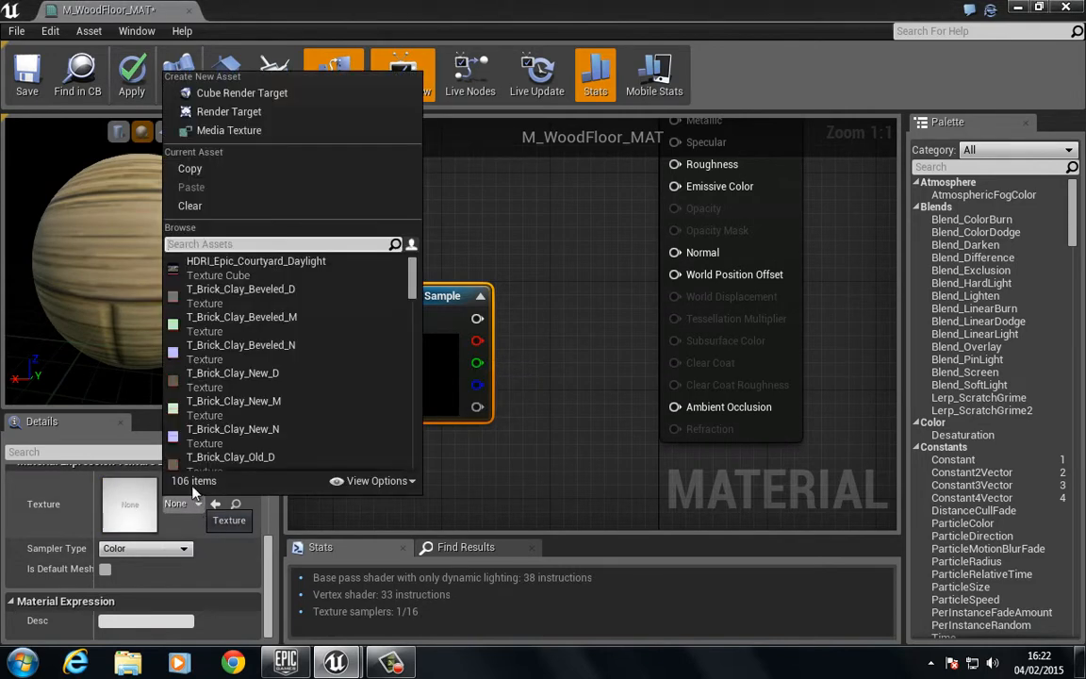
pyautogui.write('w')
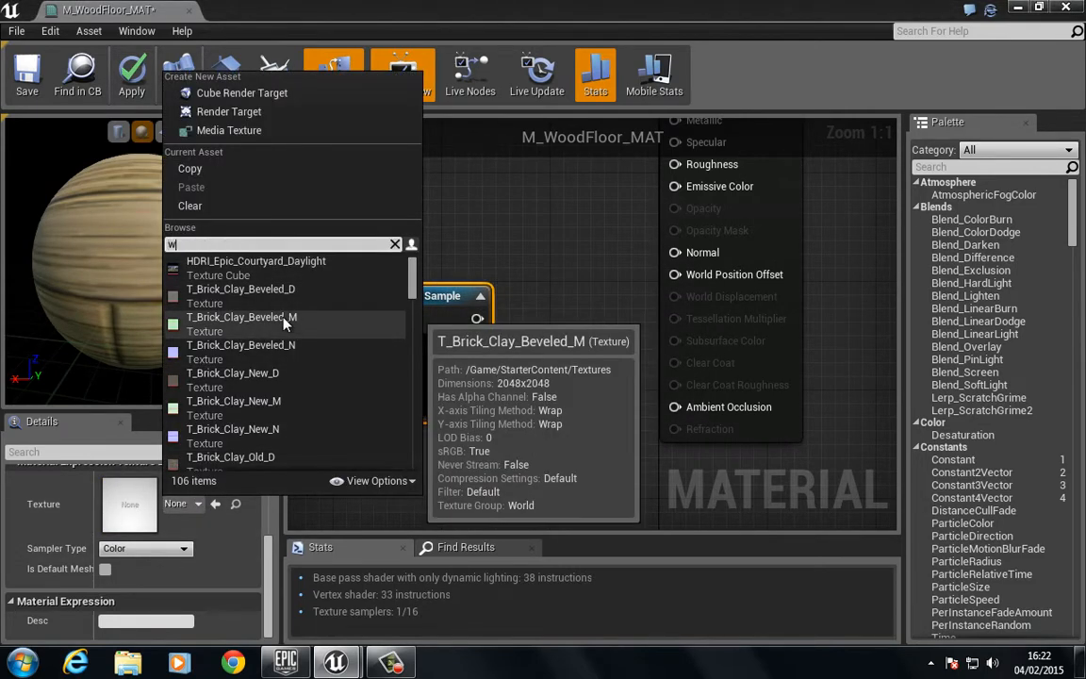
pyautogui.write('ood_n')
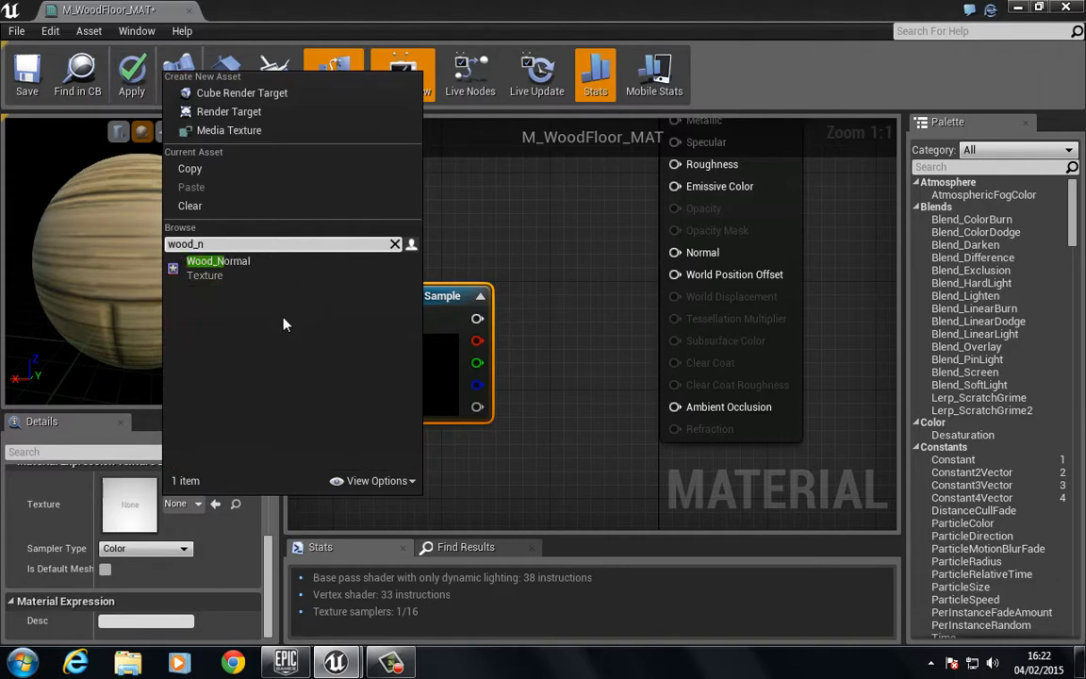
pyautogui.press('Return')
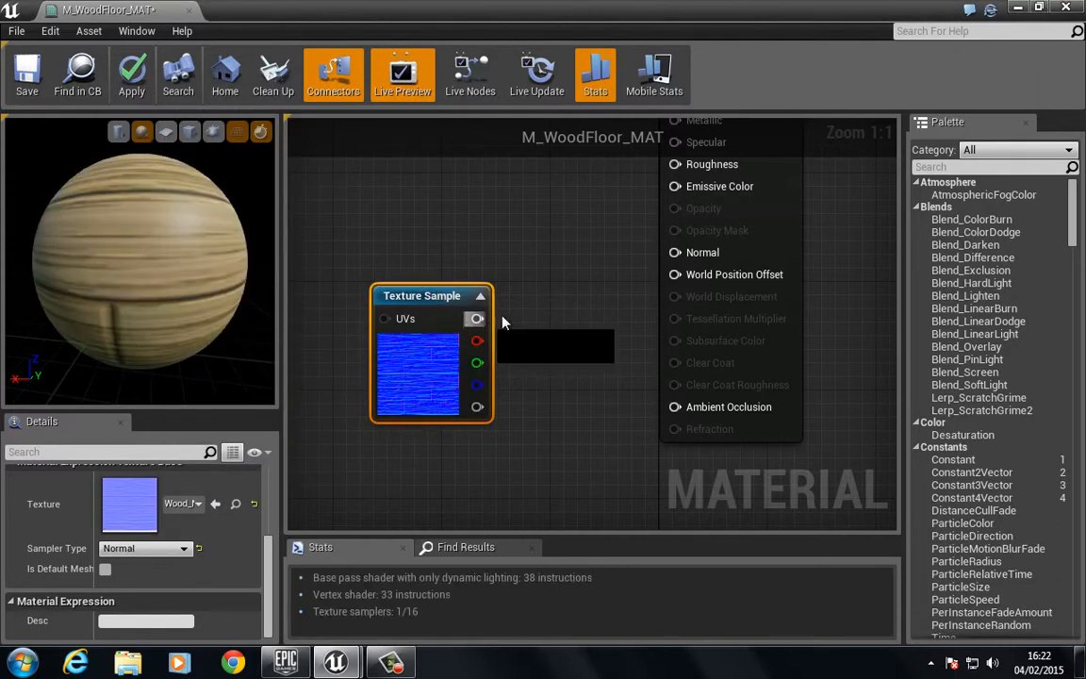
pyautogui.moveTo(477, 319); pyautogui.dragTo(675, 252)
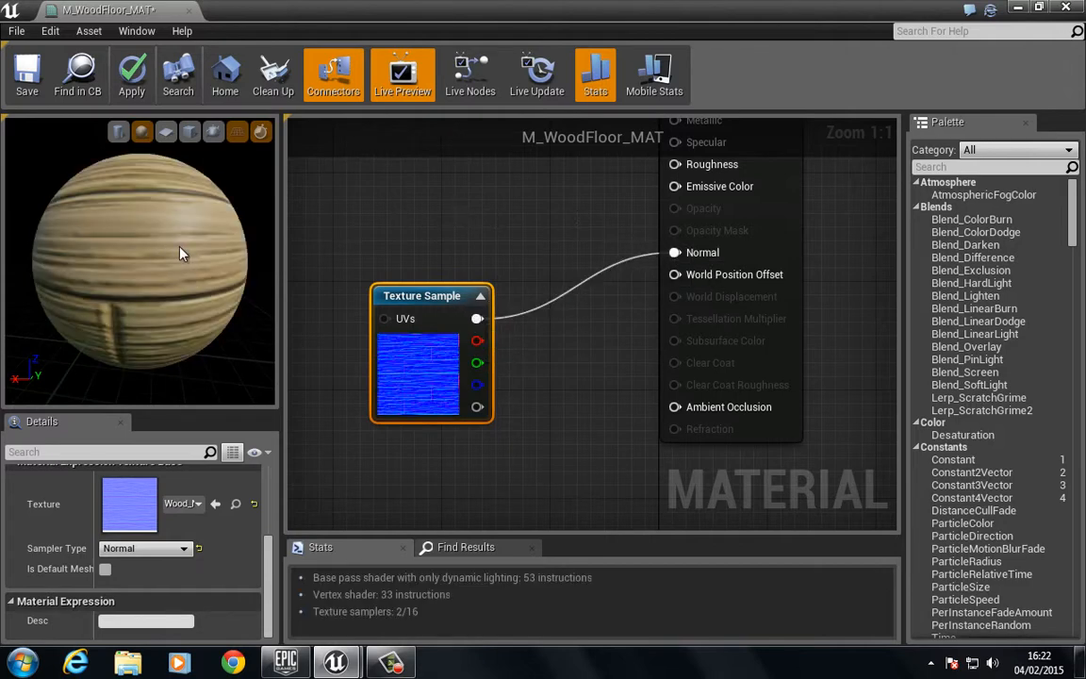
pyautogui.moveTo(183, 252)
pyautogui.mouseDown()
pyautogui.moveTo(188, 198)
pyautogui.moveTo(165, 272)
pyautogui.moveTo(194, 264)
pyautogui.mouseUp()
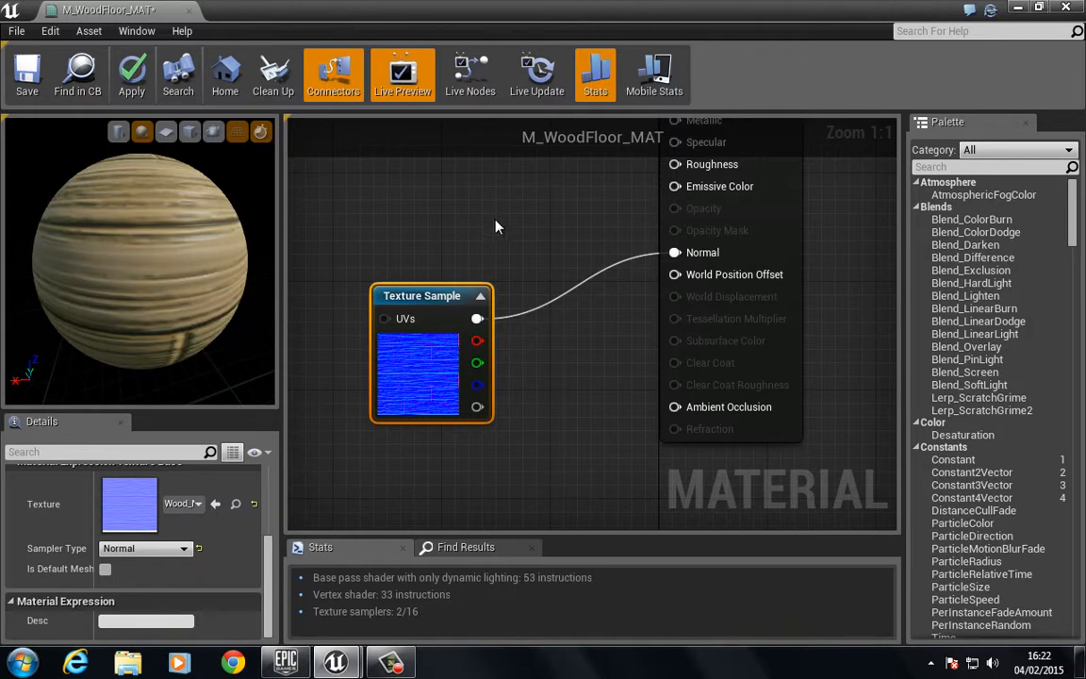
# - Line up the two Texture Sample nodes vertically with a wider gap between them
pyautogui.scroll(-3, 497, 226)
pyautogui.scroll(1, 490, 283)
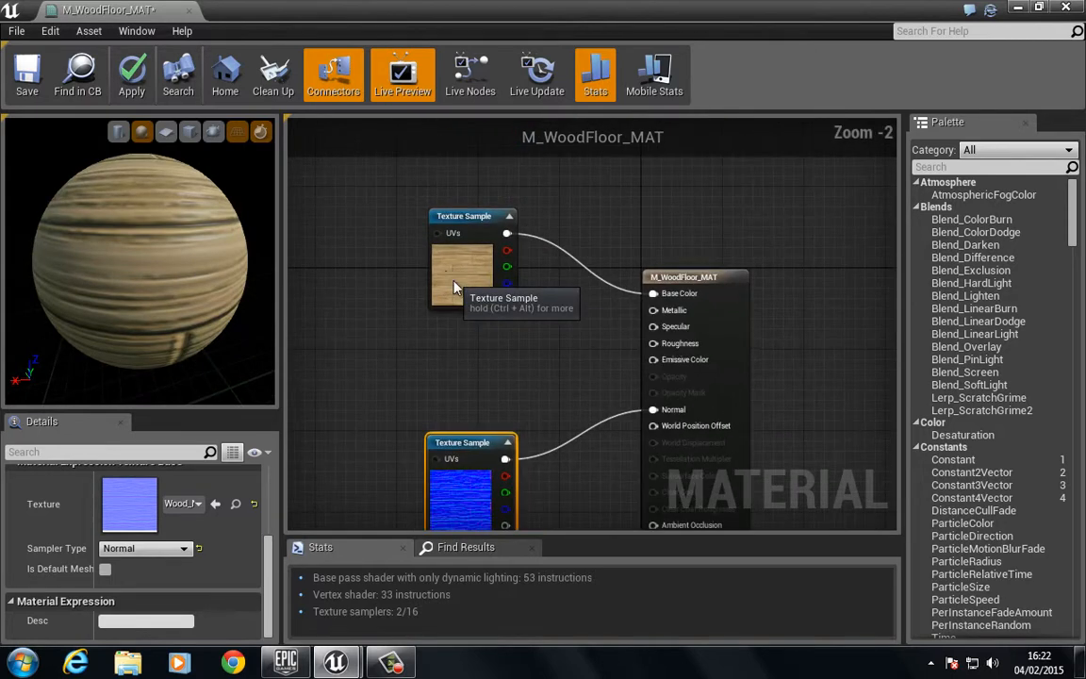
pyautogui.moveTo(453, 287); pyautogui.dragTo(443, 256)
pyautogui.moveTo(432, 492); pyautogui.dragTo(423, 500)
pyautogui.moveTo(158, 224); pyautogui.dragTo(229, 277)
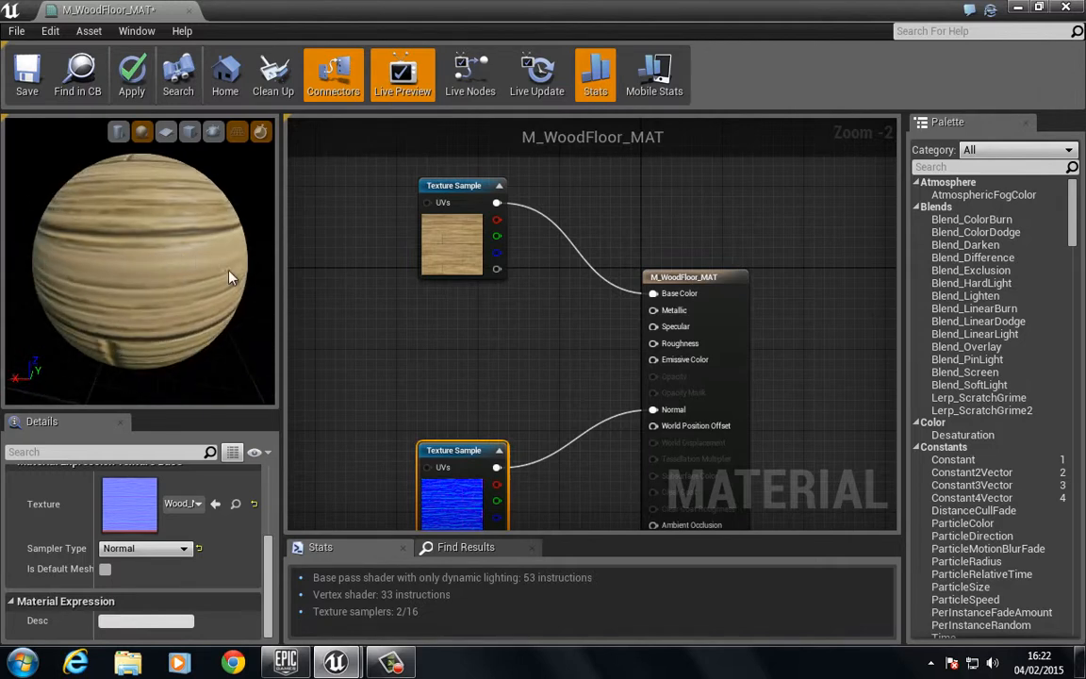
# - Add a Constant node just below the diffuse Texture Sample and collapse its preview
pyautogui.scroll(2, 462, 322)
pyautogui.rightClick(463, 302)
pyautogui.click(414, 296)
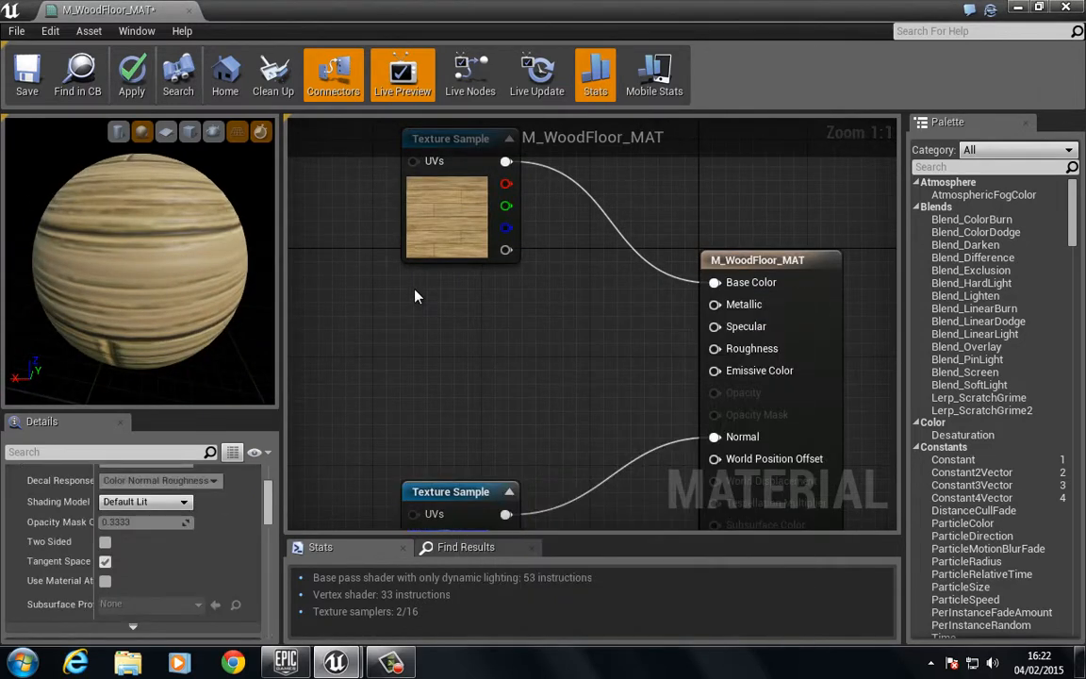
pyautogui.click(415, 296)
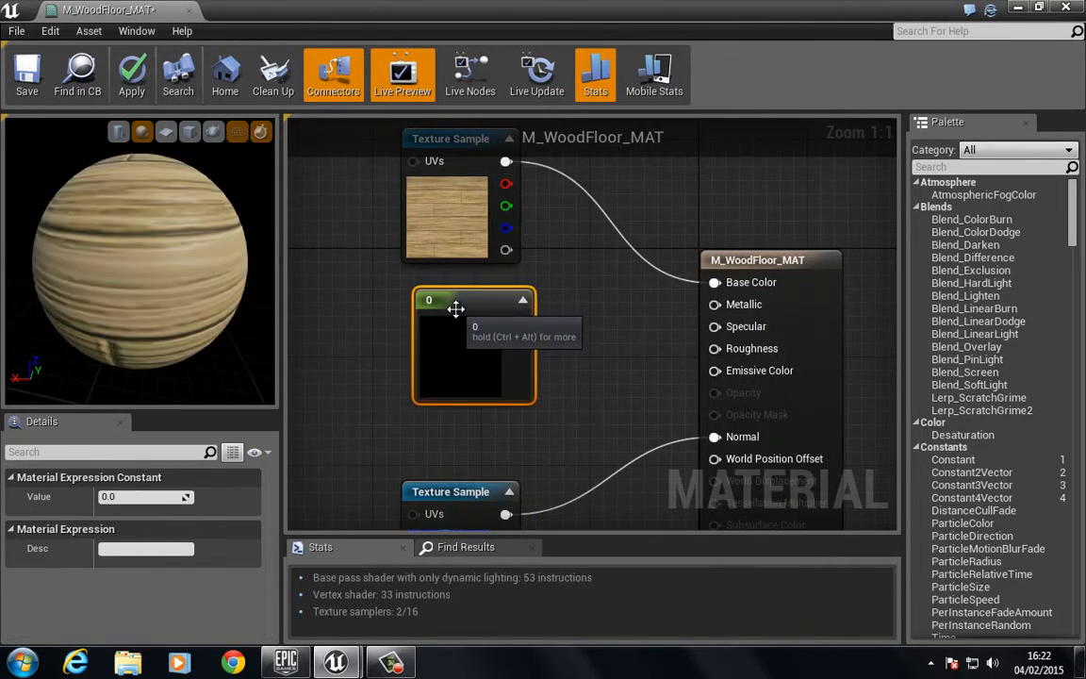
pyautogui.click(523, 300)
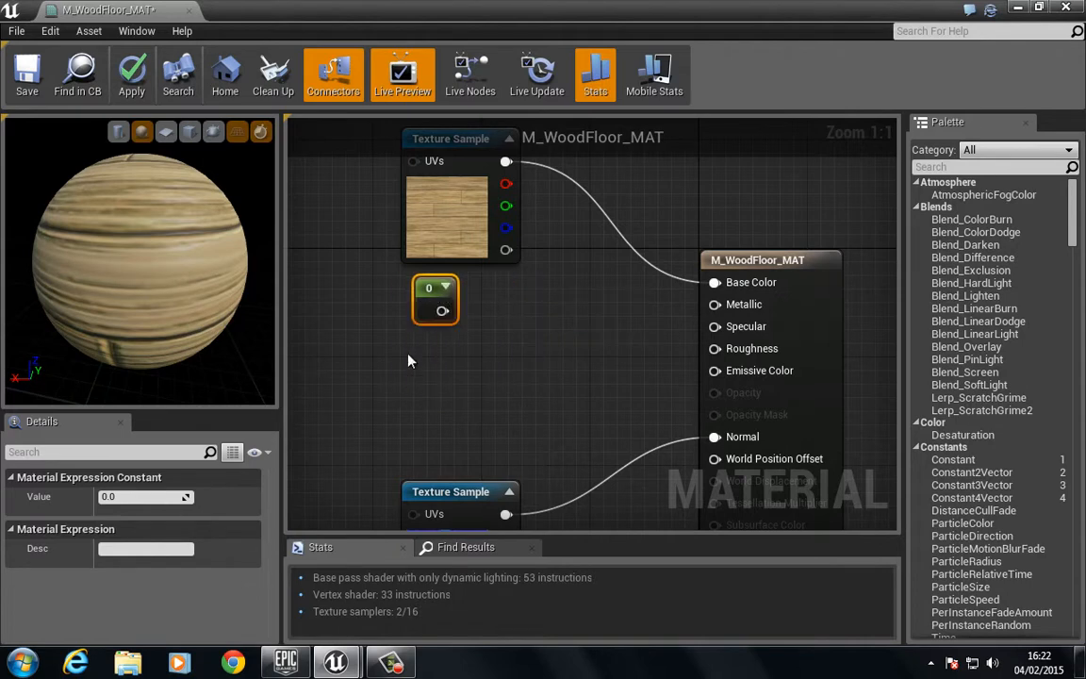
# - Set the Constant's value to 0.3 and connect it to the material's Metallic input
pyautogui.click(136, 497)
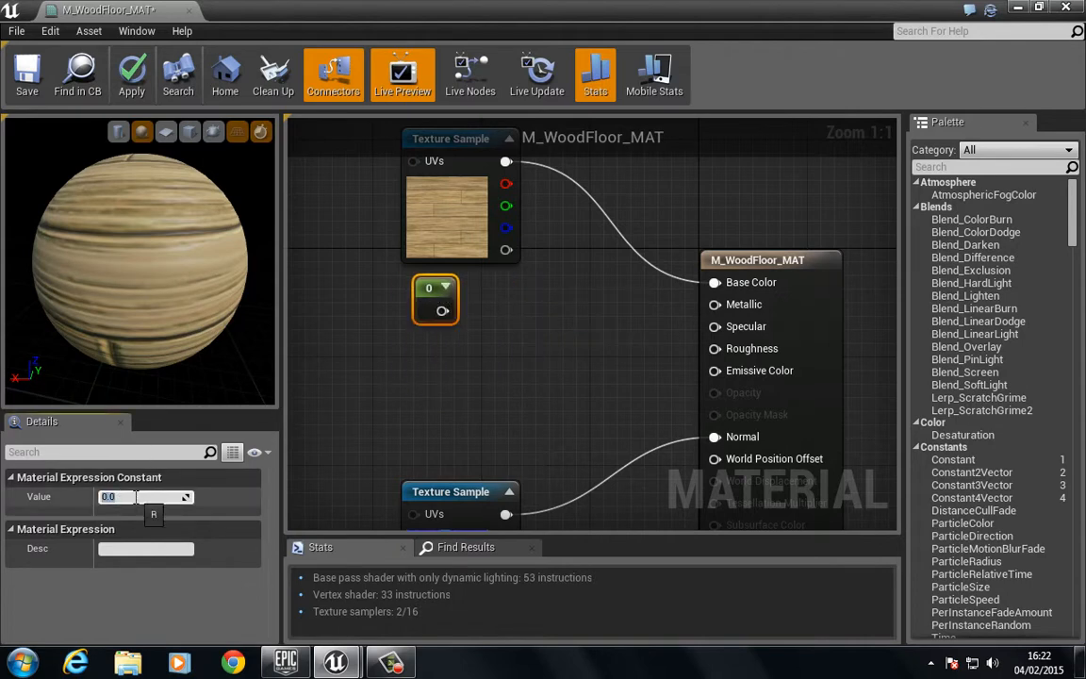
pyautogui.write('.3')
pyautogui.press('Return')
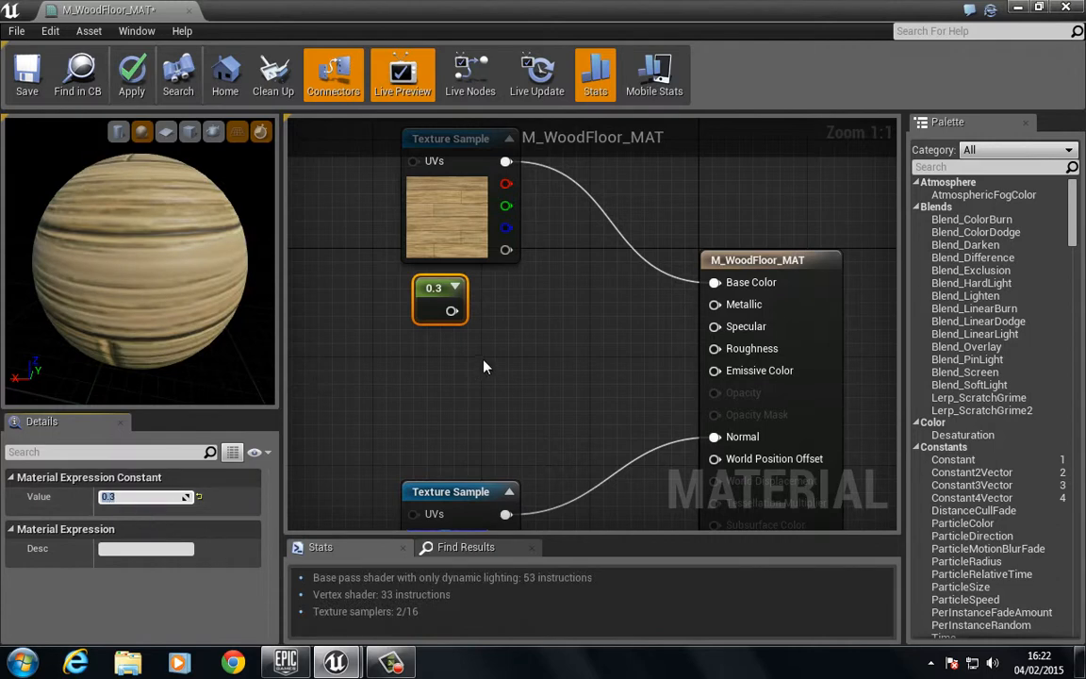
pyautogui.moveTo(452, 312); pyautogui.dragTo(715, 305)
# - Add a second Constant below the first, connect it to Roughness, and set its value to 0.25
pyautogui.click(423, 376)
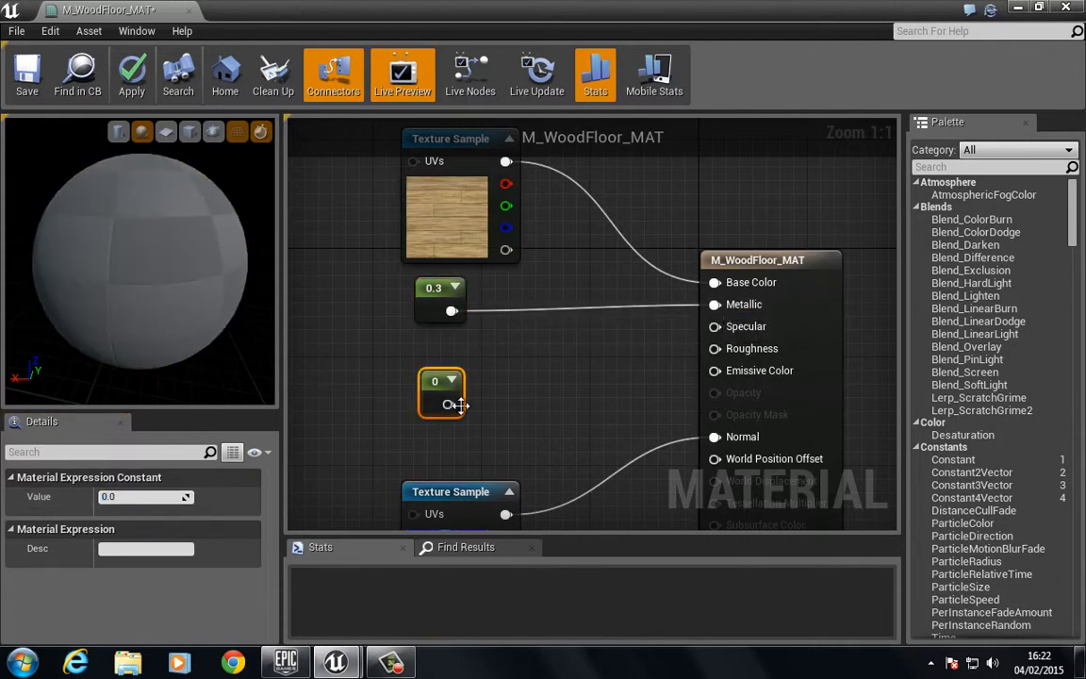
pyautogui.moveTo(450, 405); pyautogui.dragTo(715, 348)
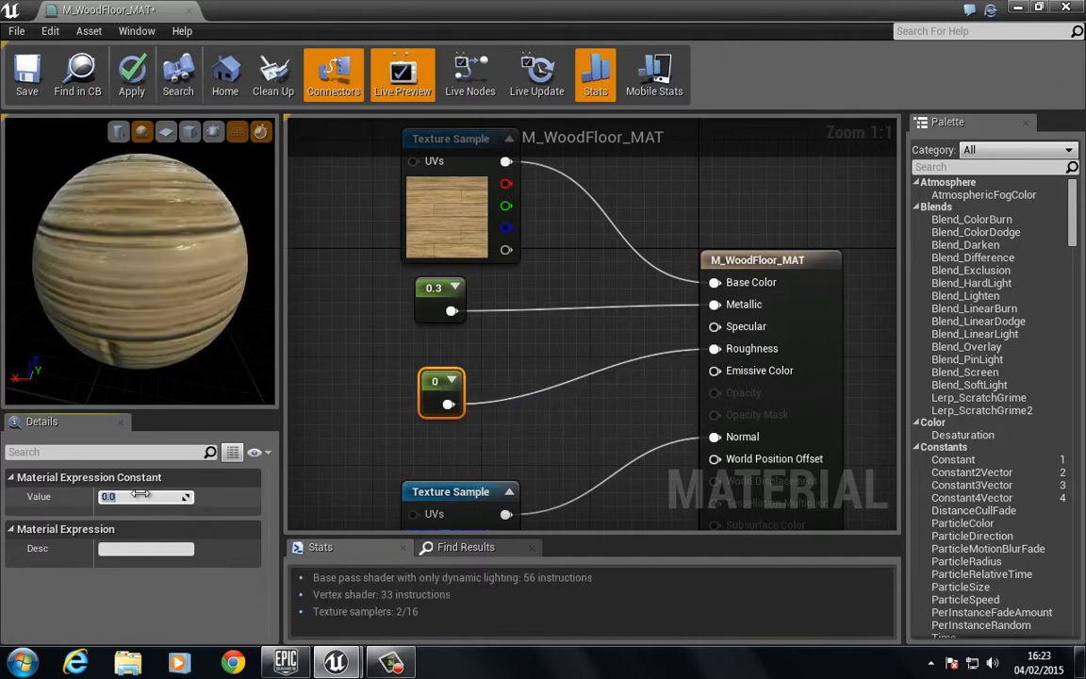
pyautogui.click(140, 493)
pyautogui.write('0.25')
pyautogui.press('Return')
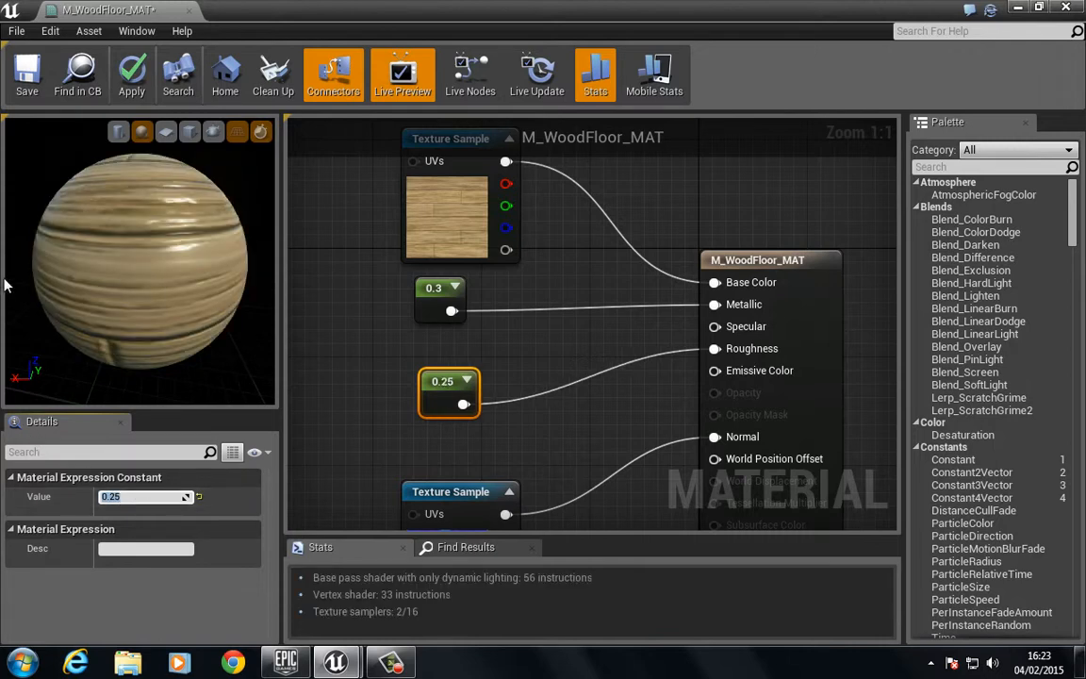
pyautogui.moveTo(154, 253)
pyautogui.mouseDown()
pyautogui.moveTo(123, 229)
pyautogui.moveTo(180, 225)
pyautogui.moveTo(117, 230)
pyautogui.moveTo(152, 254)
pyautogui.mouseUp()
pyautogui.moveTo(152, 255)
pyautogui.mouseDown(button='right')
pyautogui.moveTo(143, 271)
pyautogui.moveTo(142, 240)
pyautogui.moveTo(142, 250)
pyautogui.mouseUp(button='right')
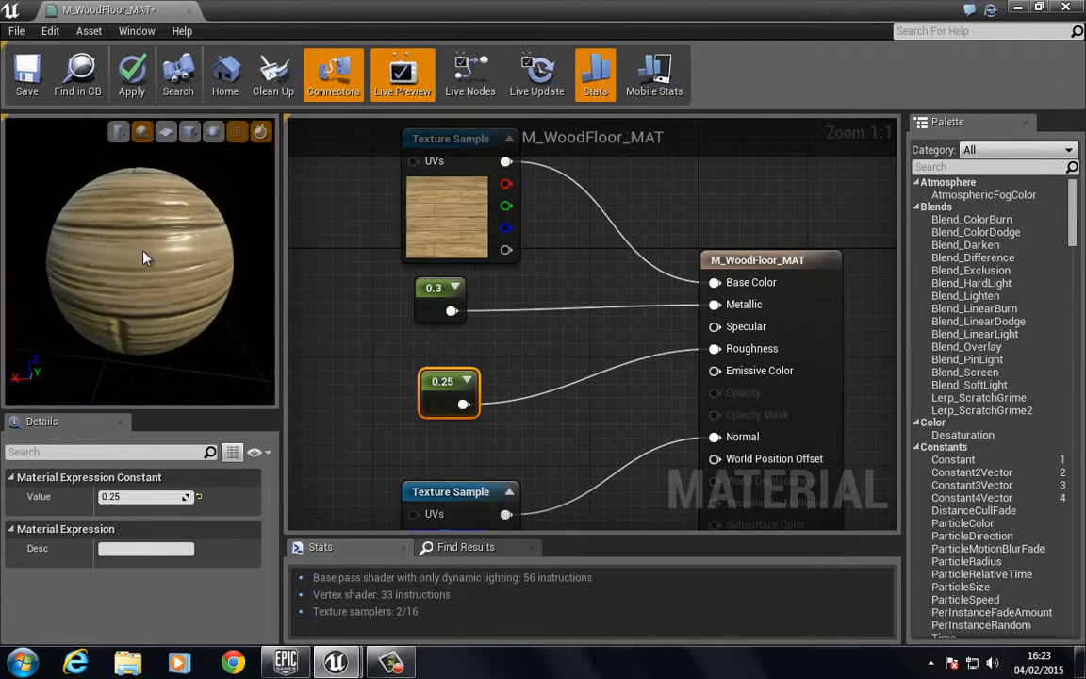
pyautogui.scroll(-2, 397, 335)
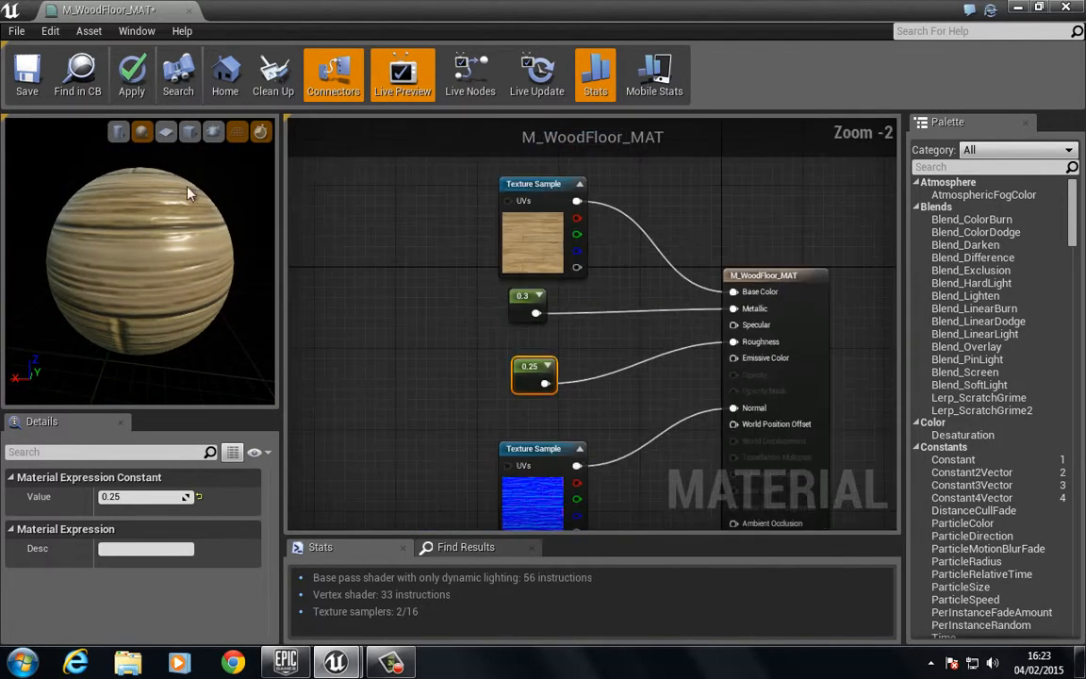
# - Save the M_WoodFloor_MAT material and close its editor window
pyautogui.click(28, 87)
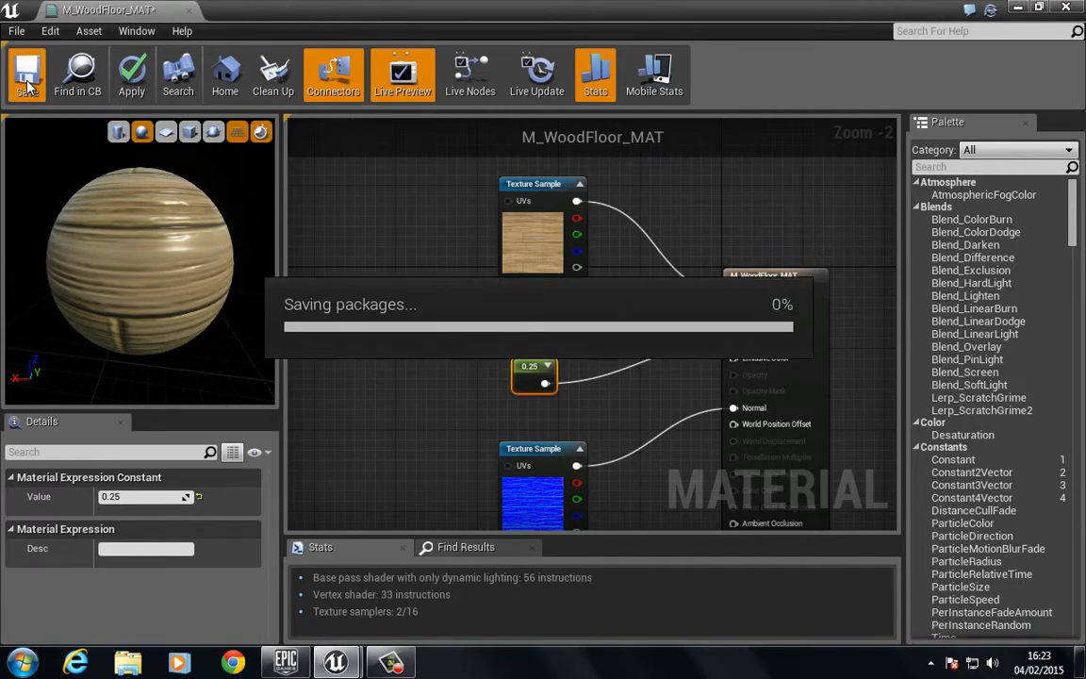
pyautogui.doubleClick(419, 8)
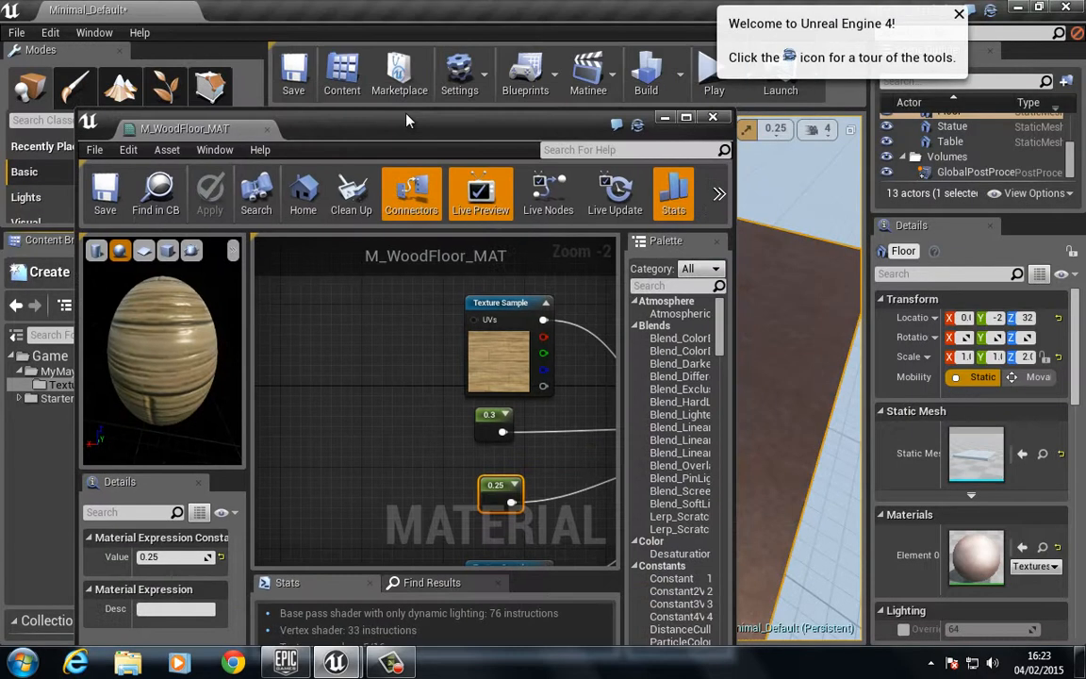
pyautogui.click(716, 118)
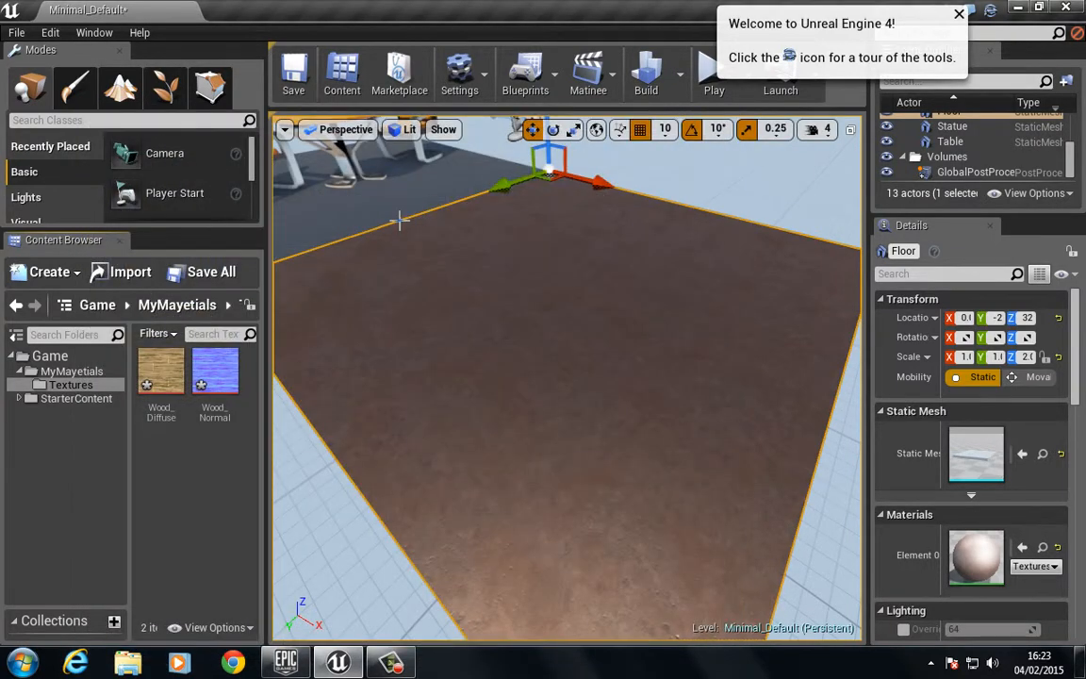
# - Assign M_WoodFloor_MAT from the MyMayetials folder to the Floor's Element 0 material slot
pyautogui.click(71, 370)
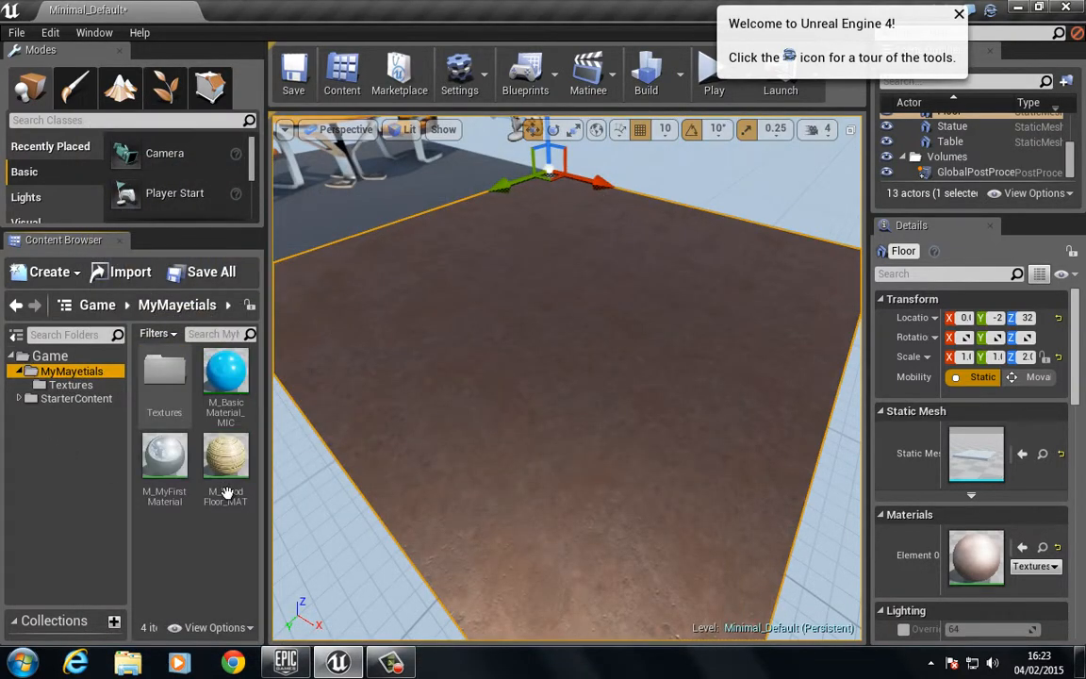
pyautogui.click(234, 470)
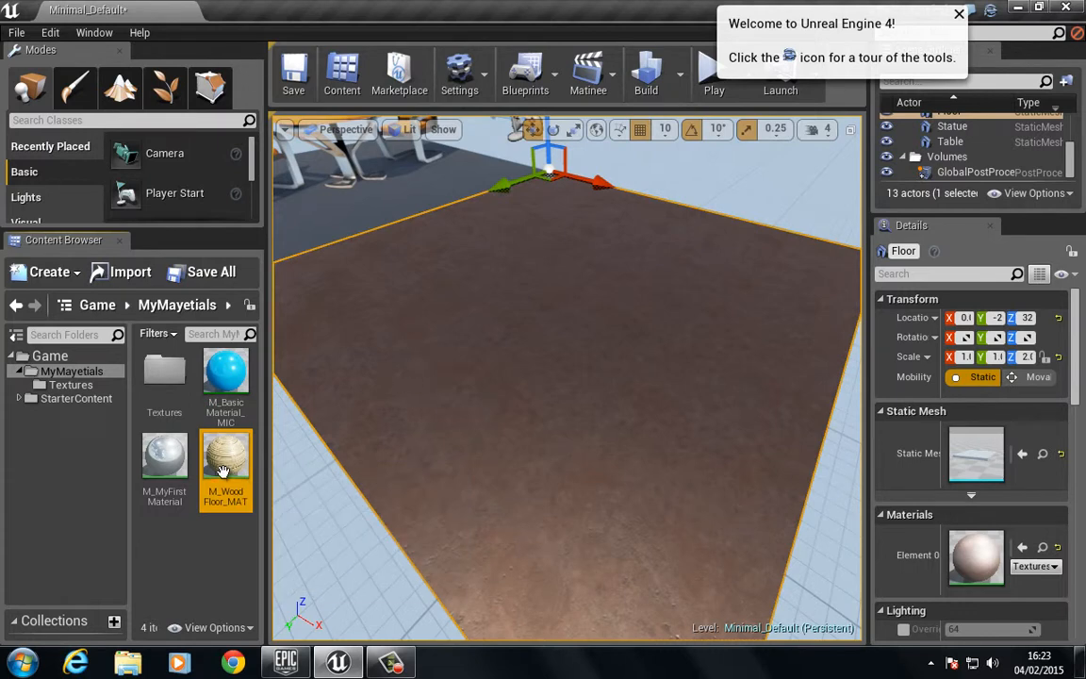
pyautogui.moveTo(221, 470); pyautogui.dragTo(959, 554)
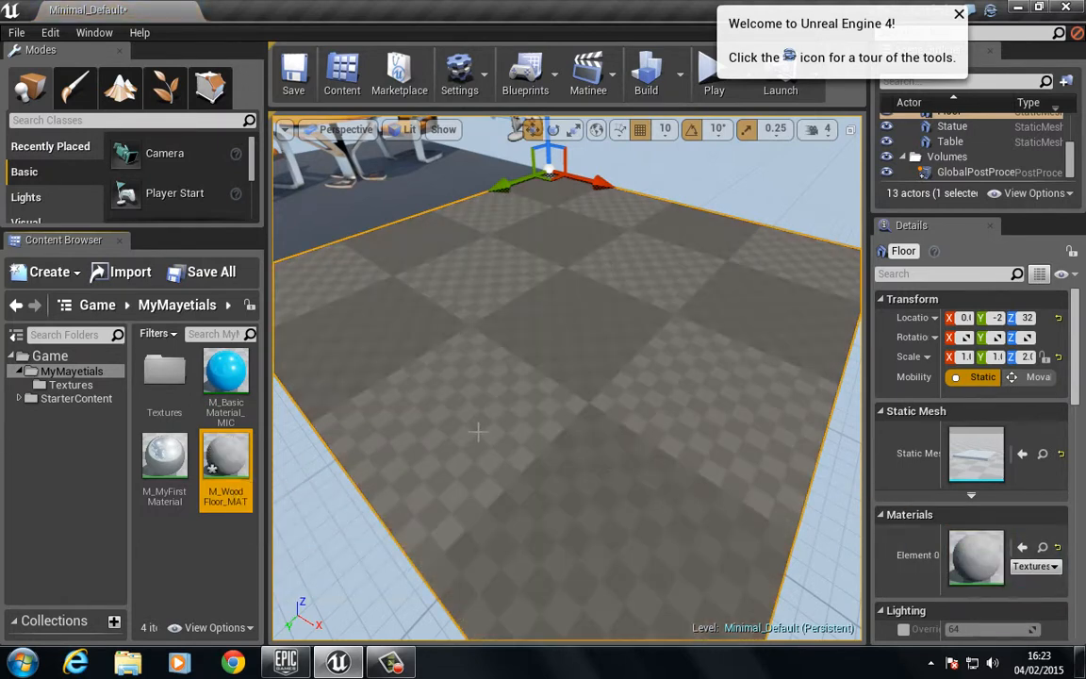
pyautogui.moveTo(478, 376)
pyautogui.mouseDown(button='right')
pyautogui.moveTo(487, 381)
pyautogui.moveTo(479, 376)
pyautogui.mouseUp(button='right')
# - Try M_BasicMaterial_MIC on the floor, and reapply M_WoodFloor_MAT to it
pyautogui.moveTo(226, 458)
pyautogui.mouseDown()
pyautogui.moveTo(301, 452)
pyautogui.moveTo(509, 375)
pyautogui.moveTo(230, 451)
pyautogui.mouseUp()
pyautogui.moveTo(232, 361); pyautogui.dragTo(474, 344)
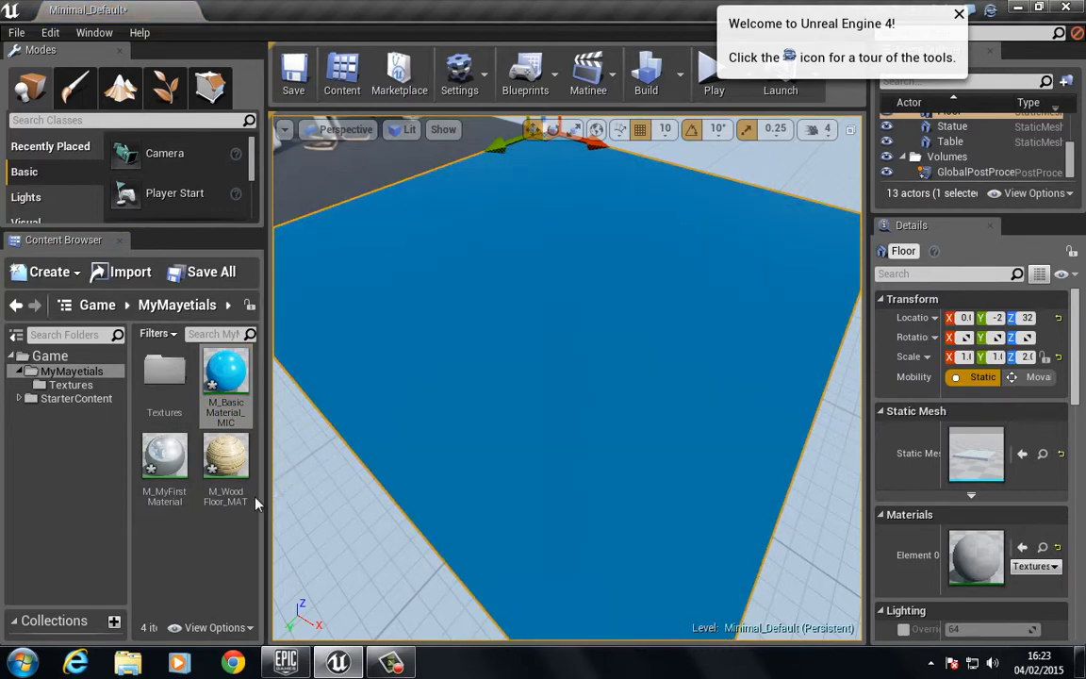
pyautogui.moveTo(225, 457); pyautogui.dragTo(465, 379)
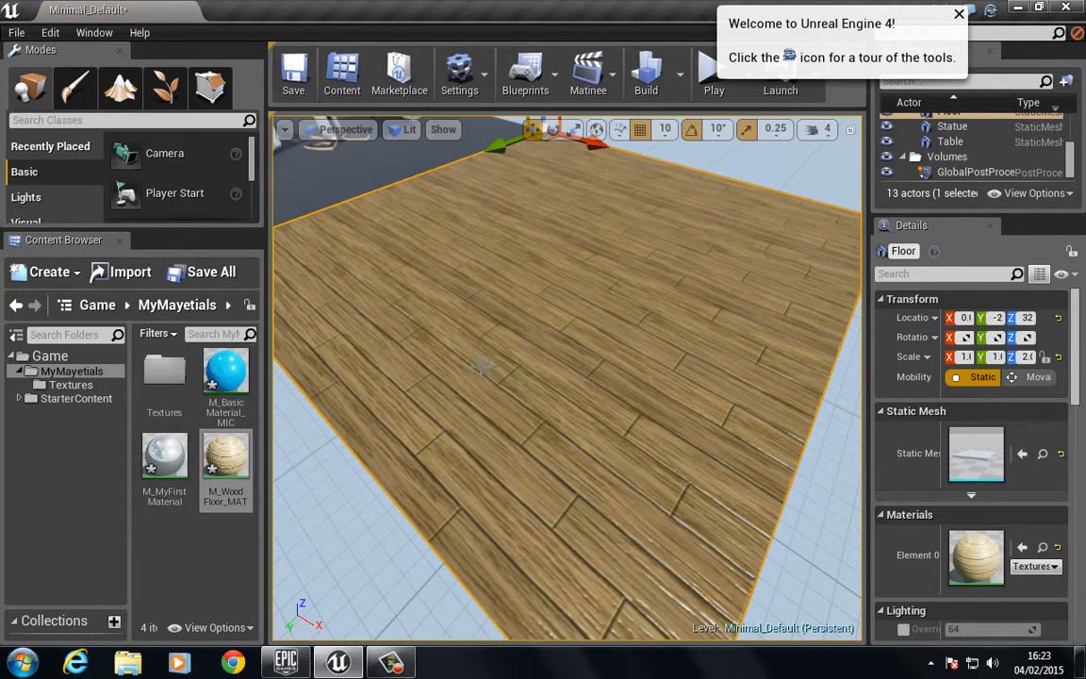
pyautogui.moveTo(481, 367); pyautogui.dragTo(447, 467, button='right')
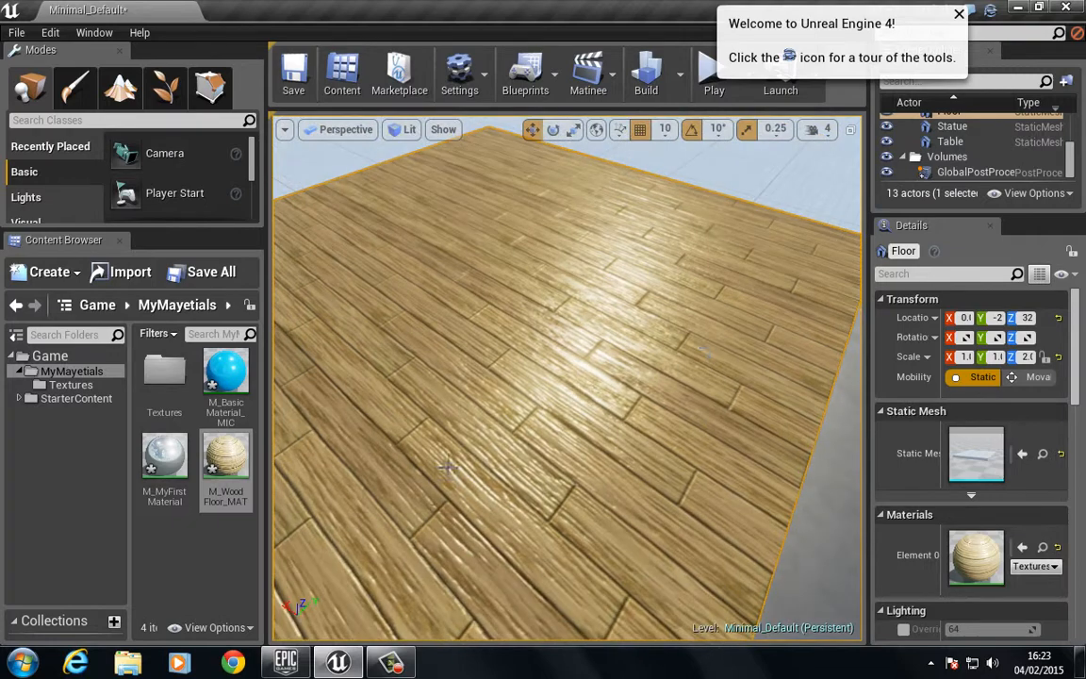
# - Open the M_WoodFloor_MAT material in a maximized editor and add a TexCoord node beside the texture samples
pyautogui.doubleClick(226, 459)
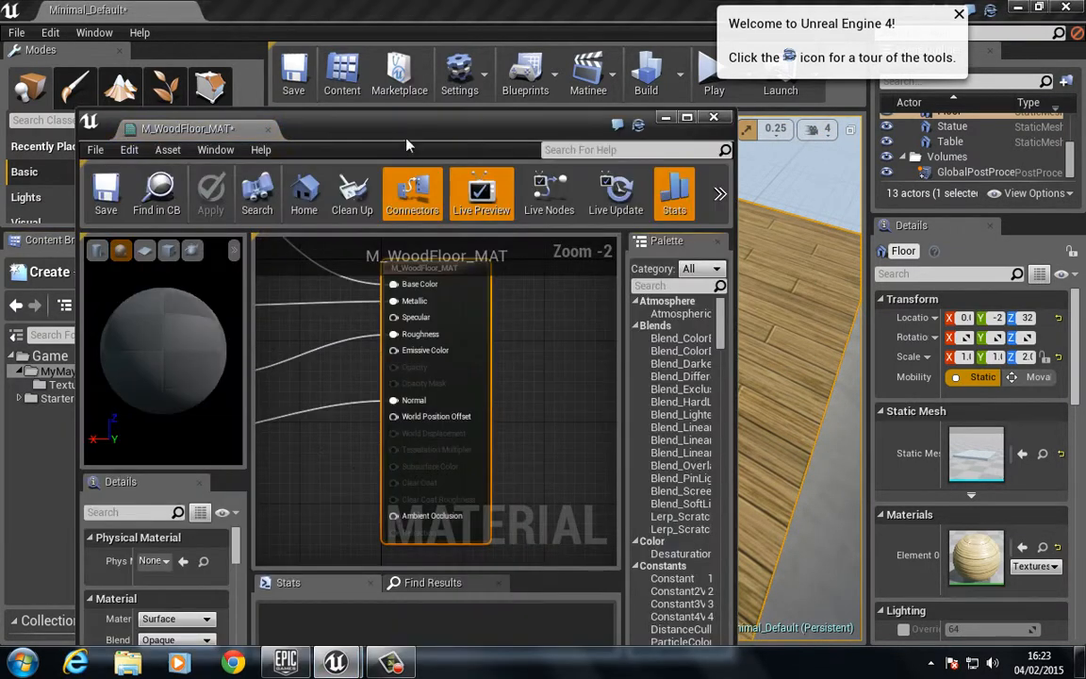
pyautogui.doubleClick(421, 128)
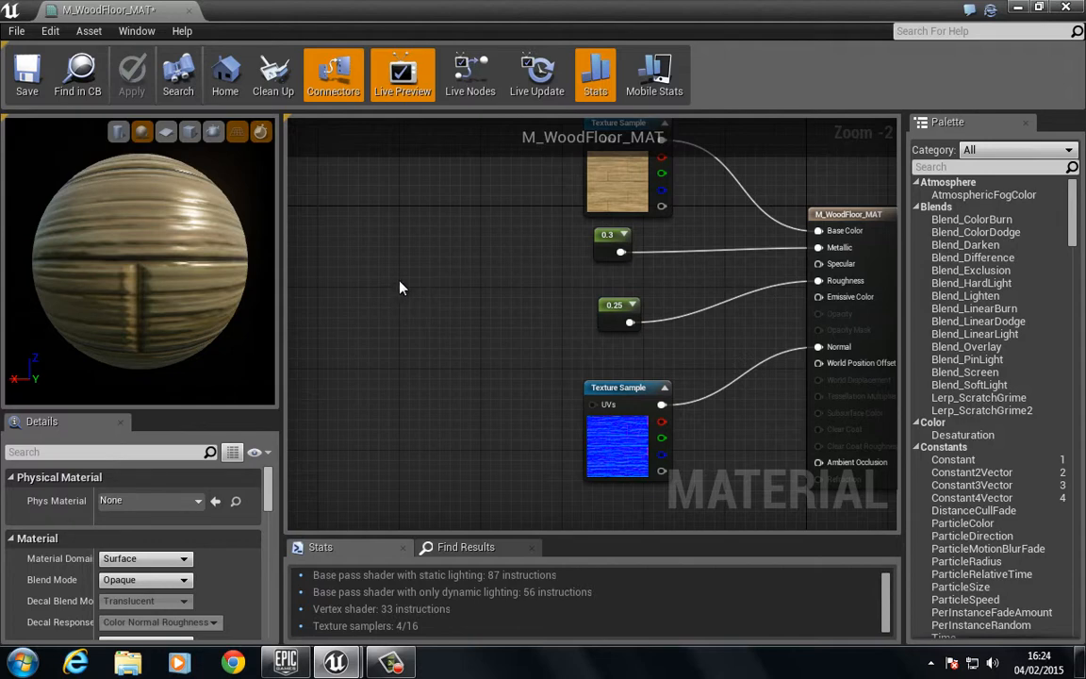
pyautogui.click(400, 287)
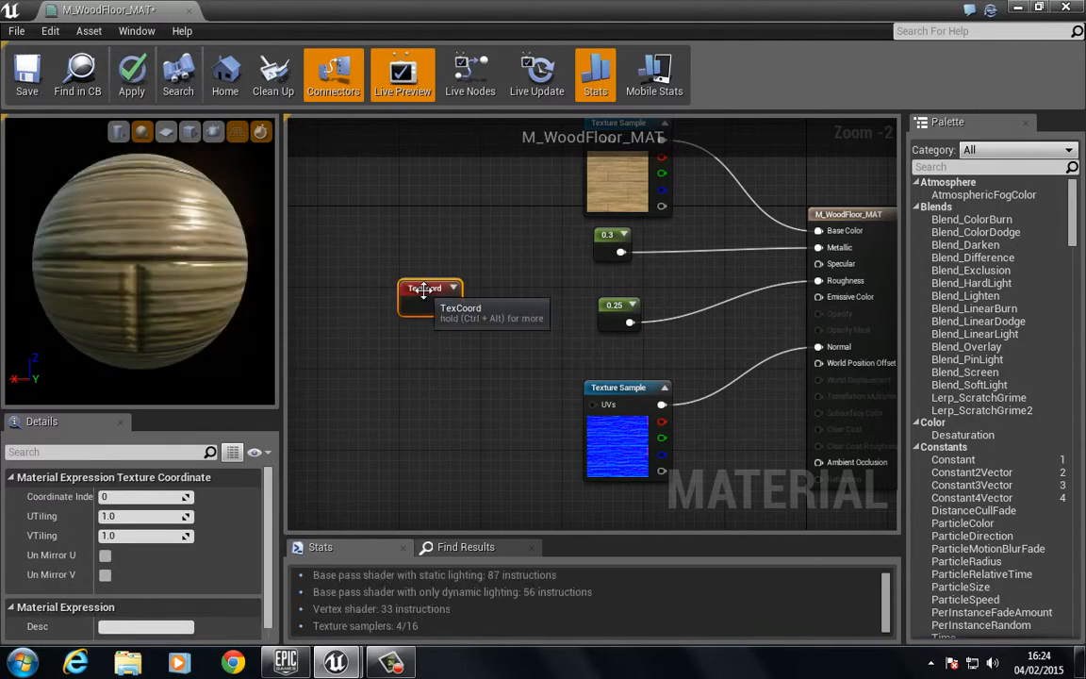
pyautogui.rightClick(393, 381)
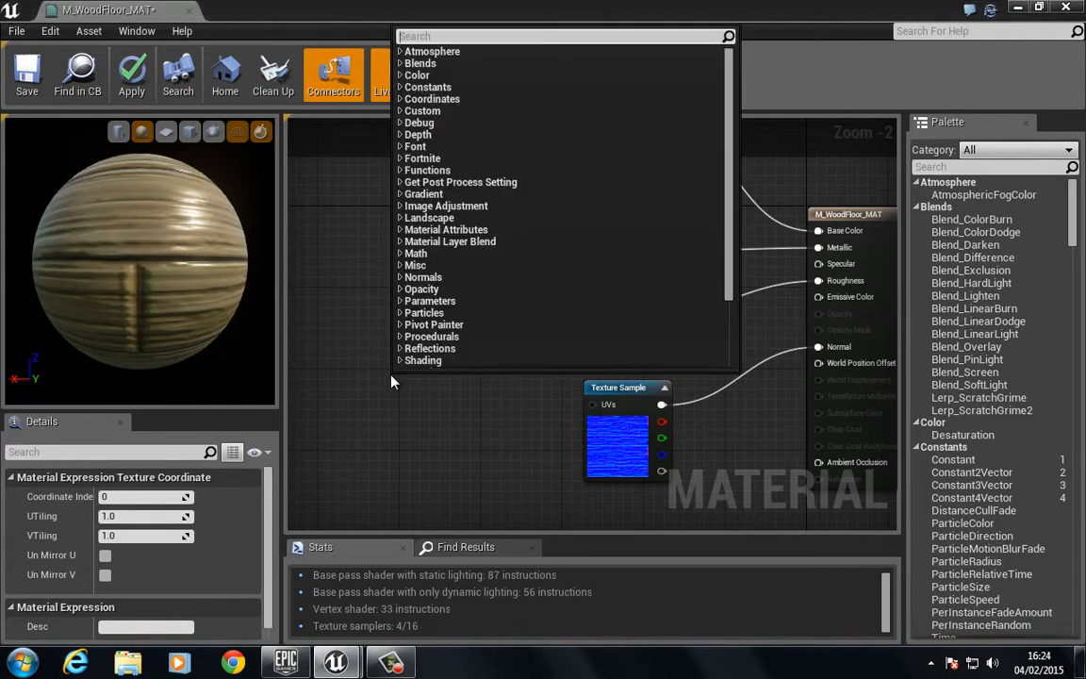
pyautogui.write('tez')
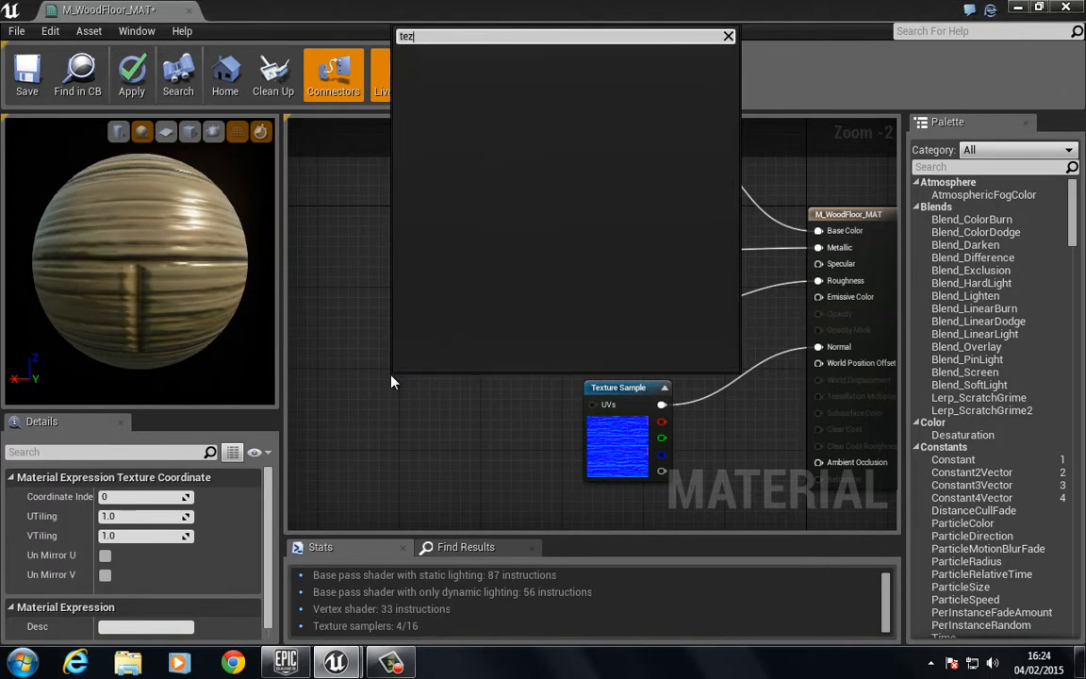
pyautogui.press('BackSpace')
pyautogui.write('x')
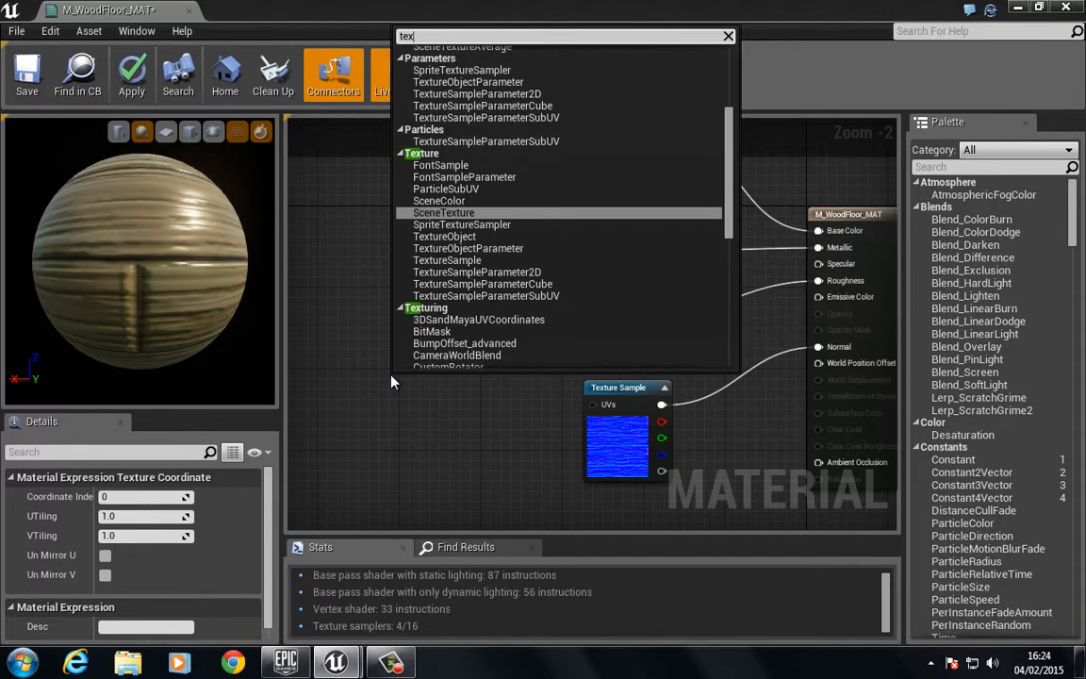
pyautogui.write('ture')
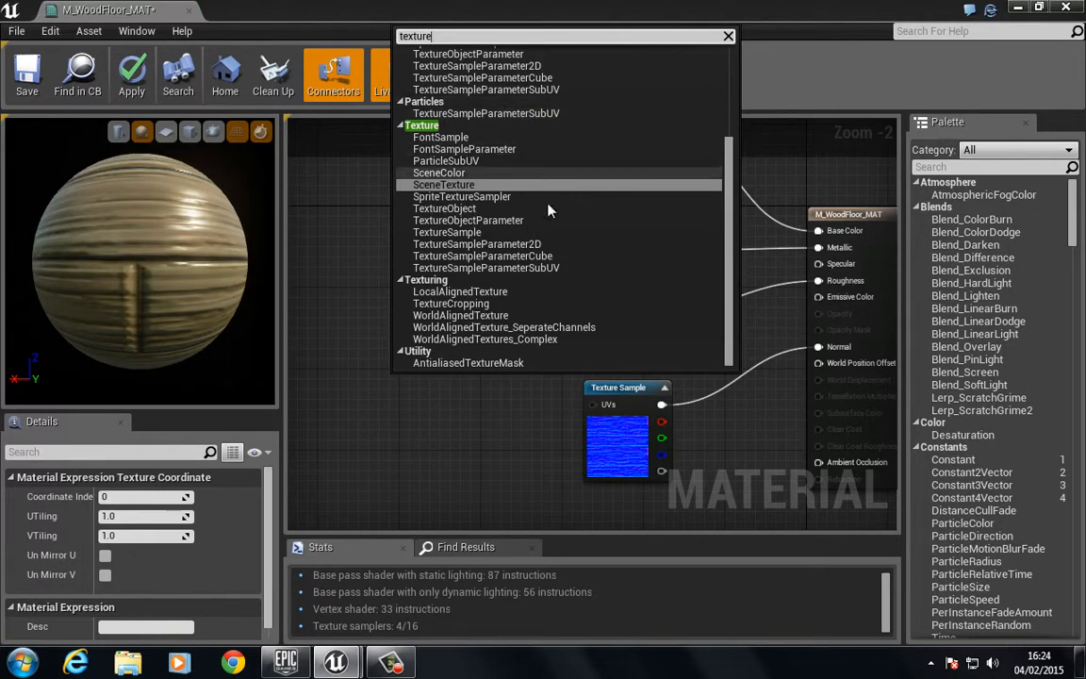
pyautogui.press('BackSpace')
pyautogui.press('BackSpace')
pyautogui.press('BackSpace')
pyautogui.press('BackSpace')
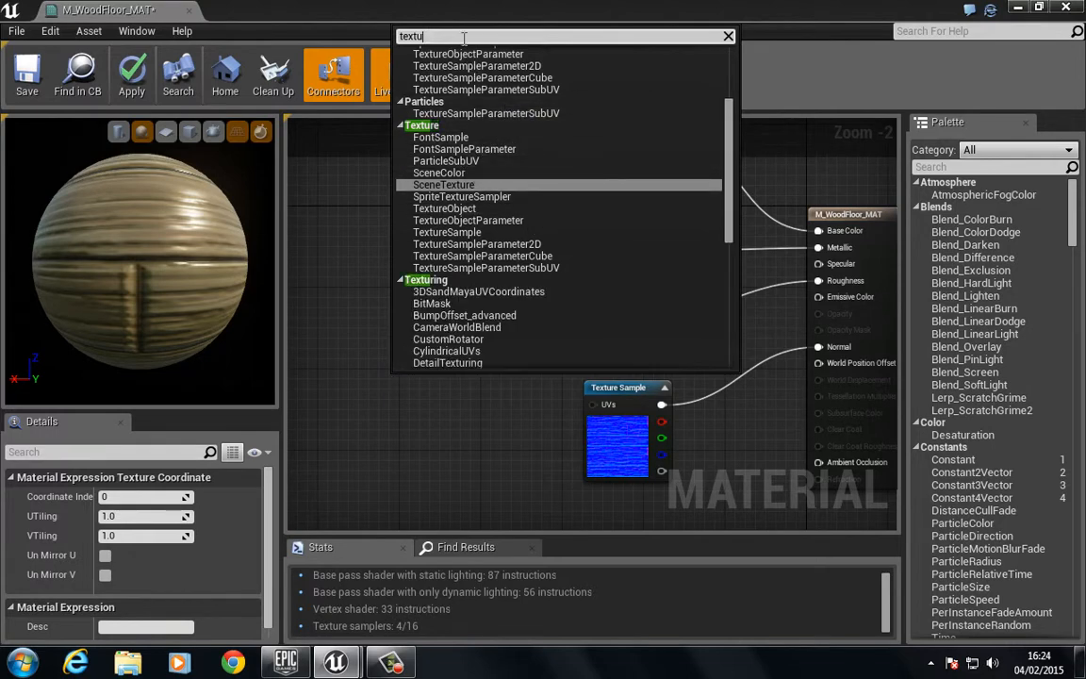
pyautogui.write('c')
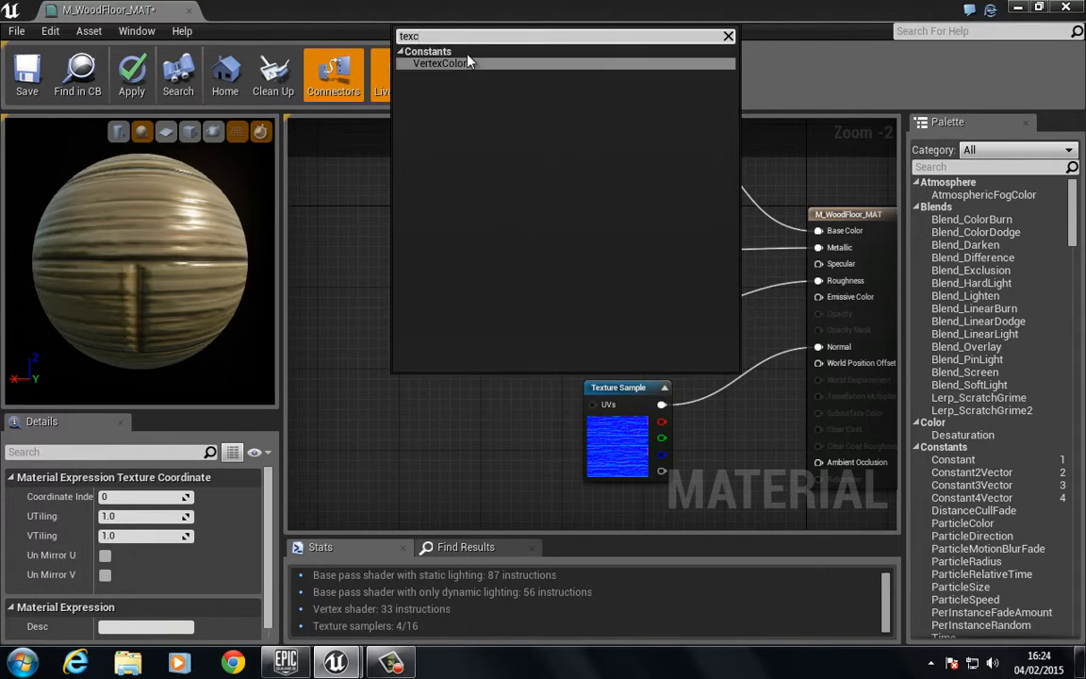
pyautogui.press('BackSpace')
pyautogui.press('BackSpace')
pyautogui.press('BackSpace')
pyautogui.press('BackSpace')
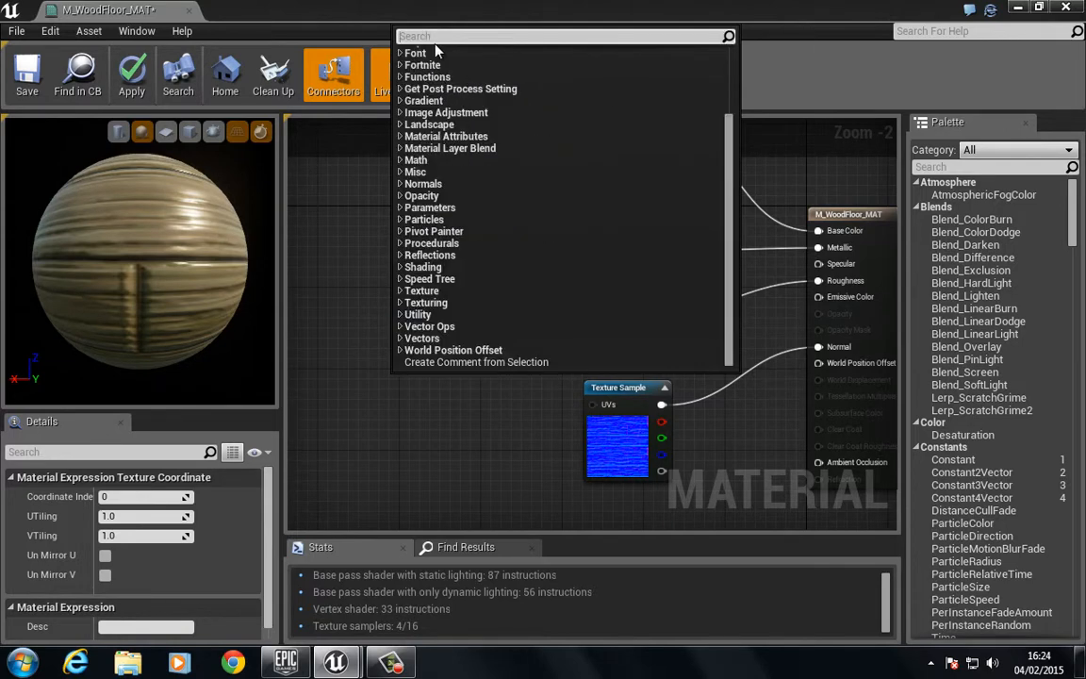
pyautogui.click(318, 181)
# - Connect the TexCoord output to the UVs of both the wood and normal Texture Samples, and shift the TexCoord node slightly upward
pyautogui.moveTo(491, 247); pyautogui.dragTo(479, 280, button='right')
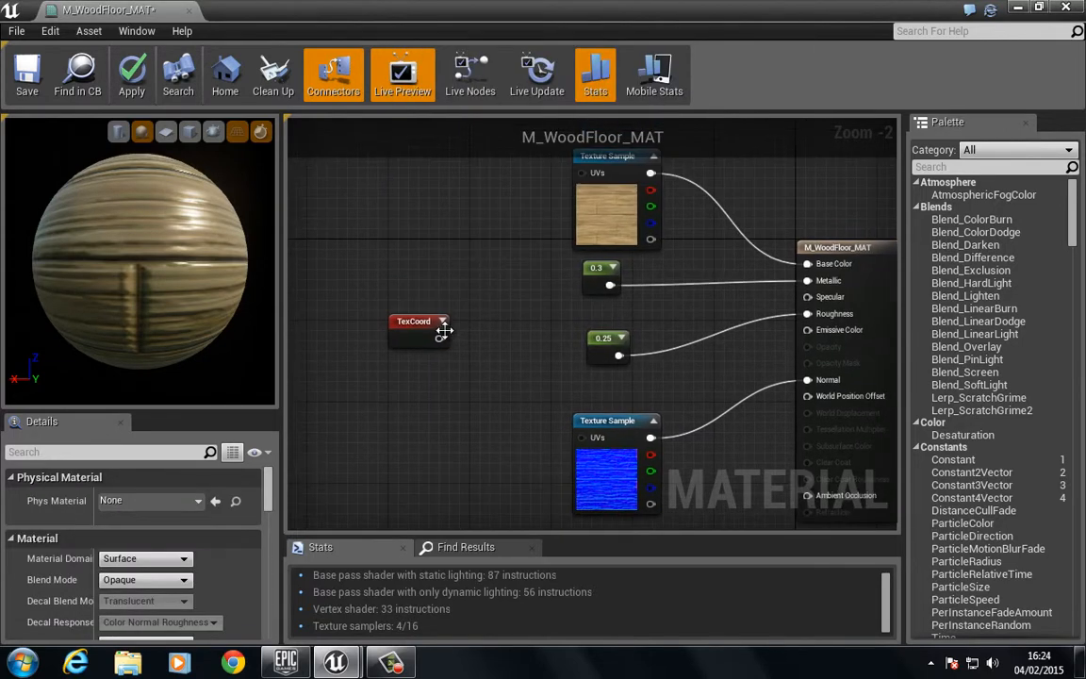
pyautogui.moveTo(440, 337); pyautogui.dragTo(582, 173)
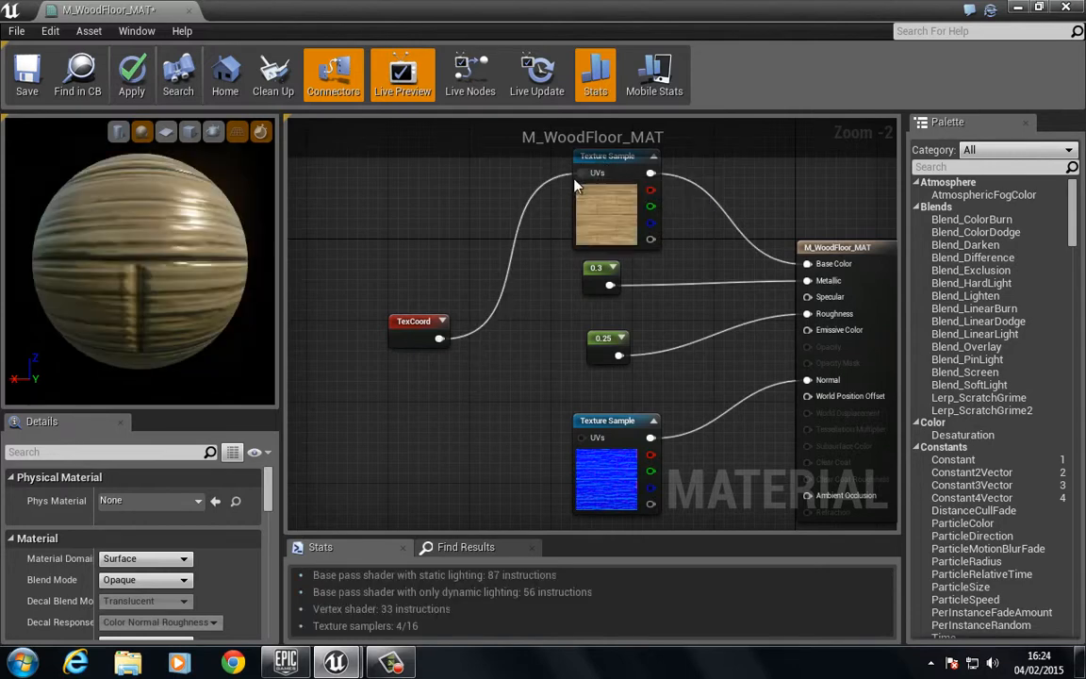
pyautogui.moveTo(443, 407); pyautogui.dragTo(355, 261, button='right')
pyautogui.moveTo(351, 194); pyautogui.dragTo(490, 295)
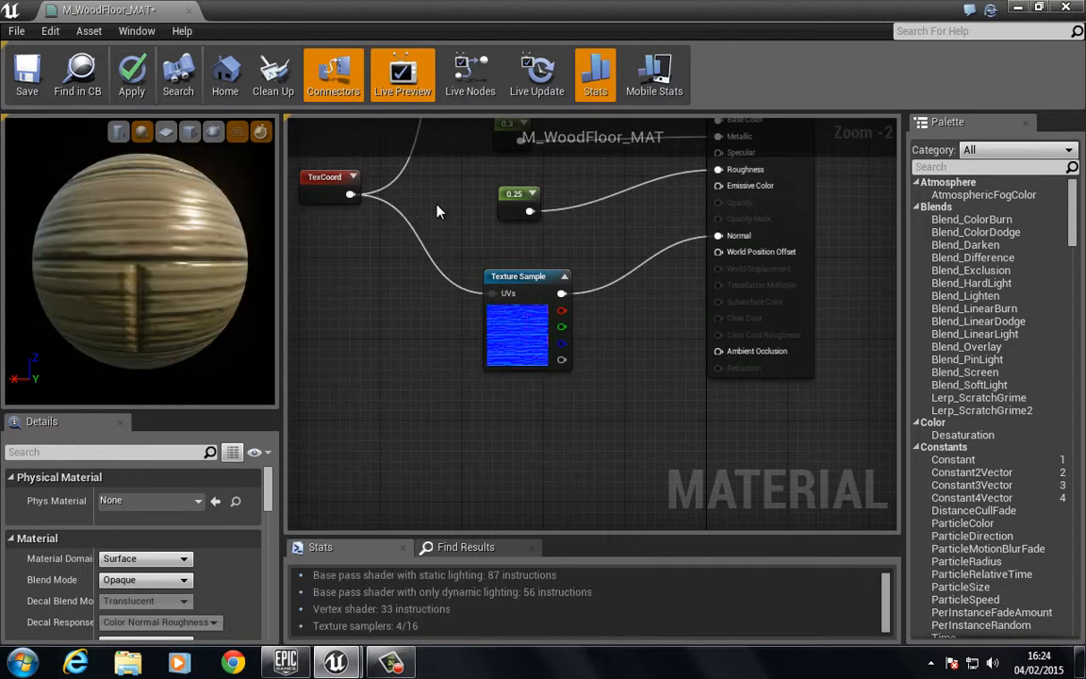
pyautogui.moveTo(417, 222); pyautogui.dragTo(442, 335, button='right')
pyautogui.moveTo(344, 309); pyautogui.dragTo(344, 295)
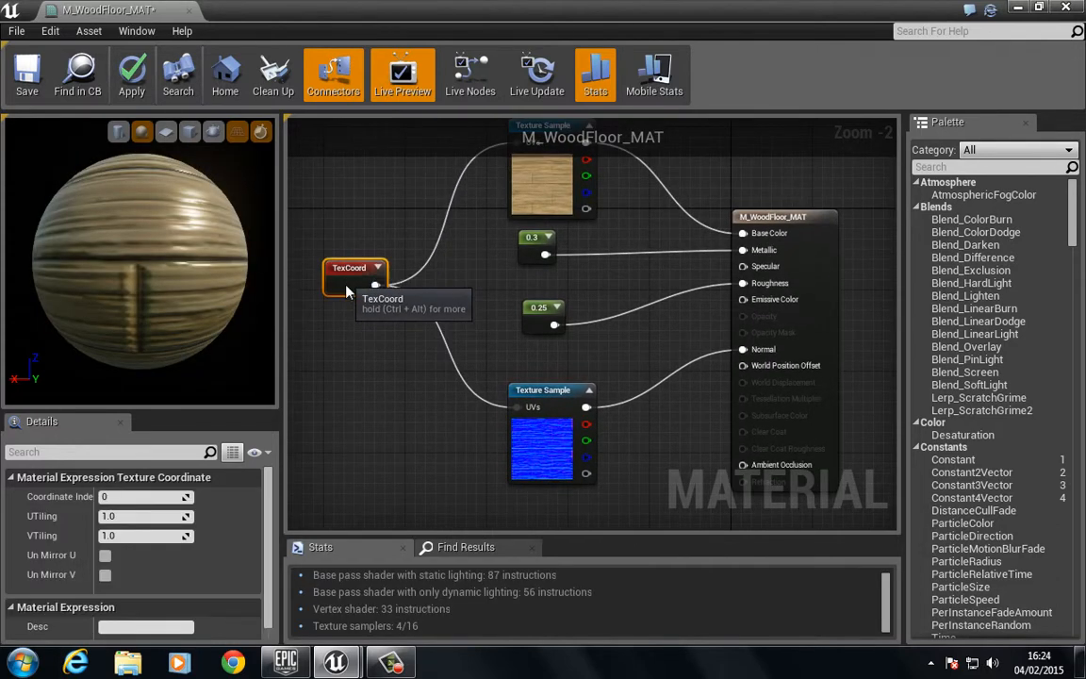
pyautogui.moveTo(382, 231); pyautogui.dragTo(455, 219, button='right')
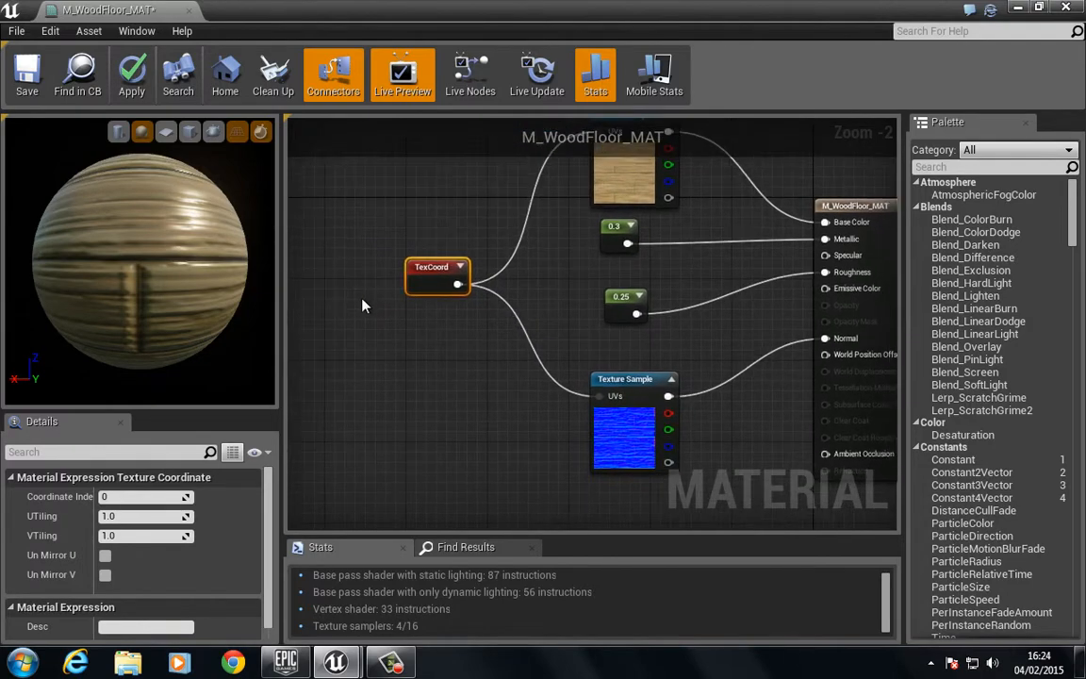
# - Save the material and place its editor window so that the level's floor is visible beside it
pyautogui.moveTo(451, 8); pyautogui.dragTo(677, 106)
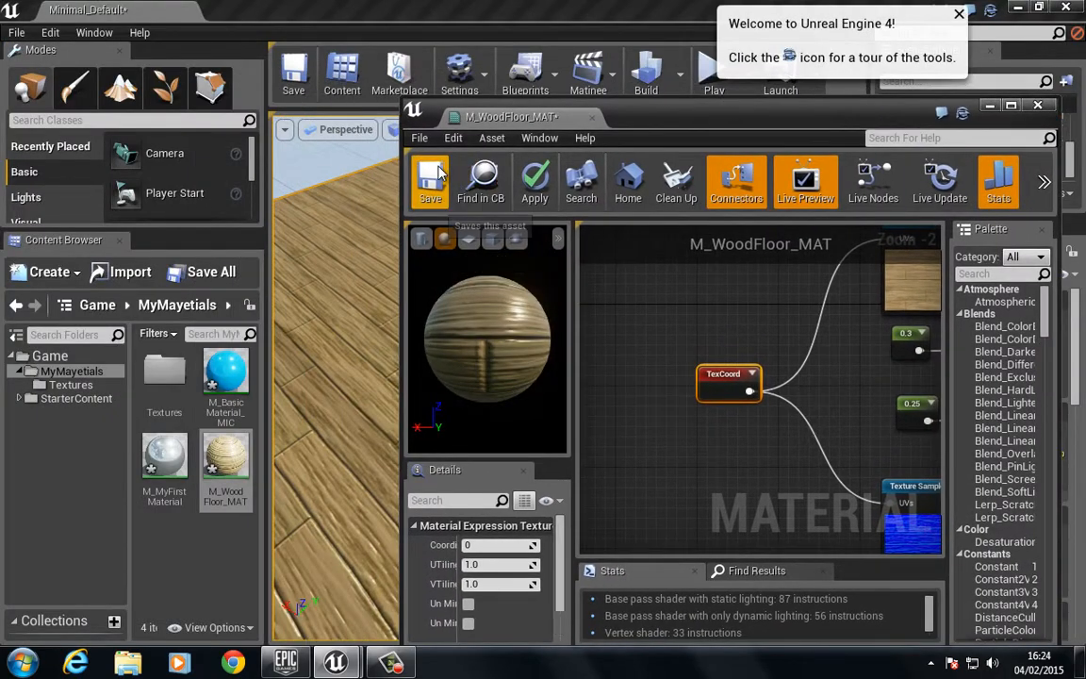
pyautogui.click(436, 179)
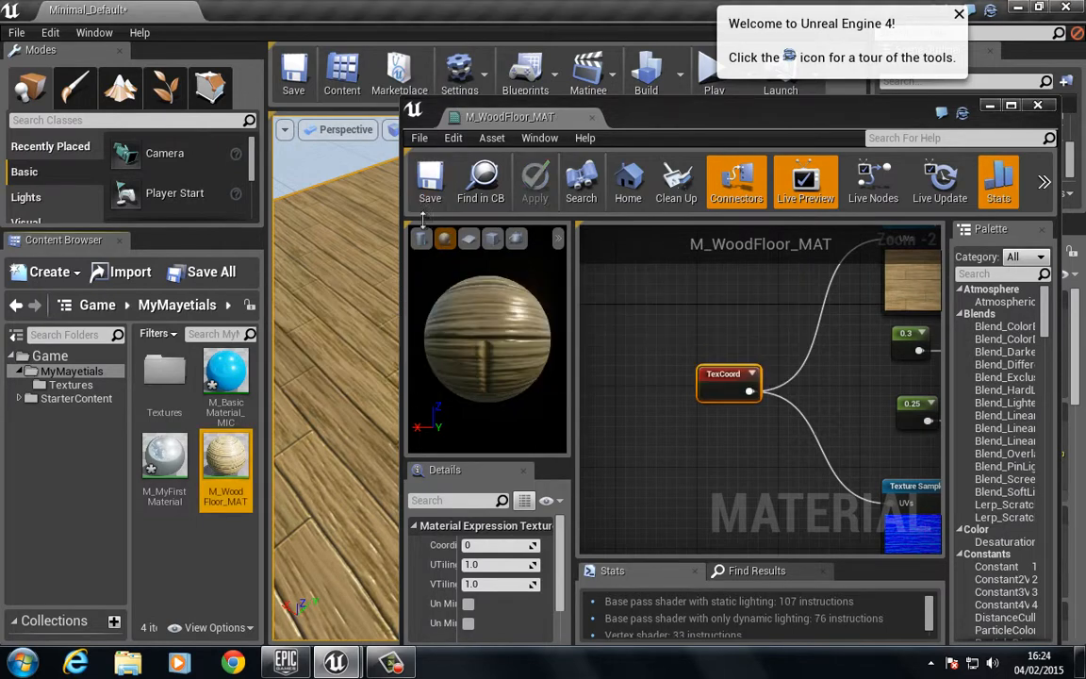
pyautogui.moveTo(714, 115); pyautogui.dragTo(849, 90)
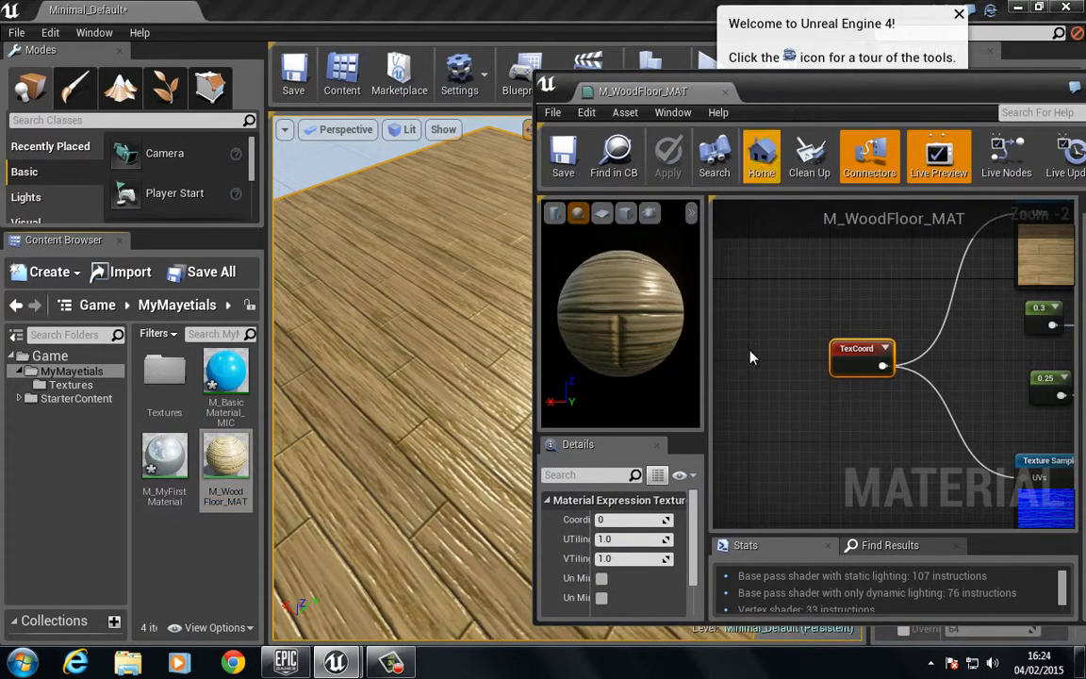
# - Try UTiling and VTiling values of 4 on the TexCoord node, save the material, and check the floor
pyautogui.scroll(2, 756, 373)
pyautogui.moveTo(830, 362); pyautogui.dragTo(802, 400, button='right')
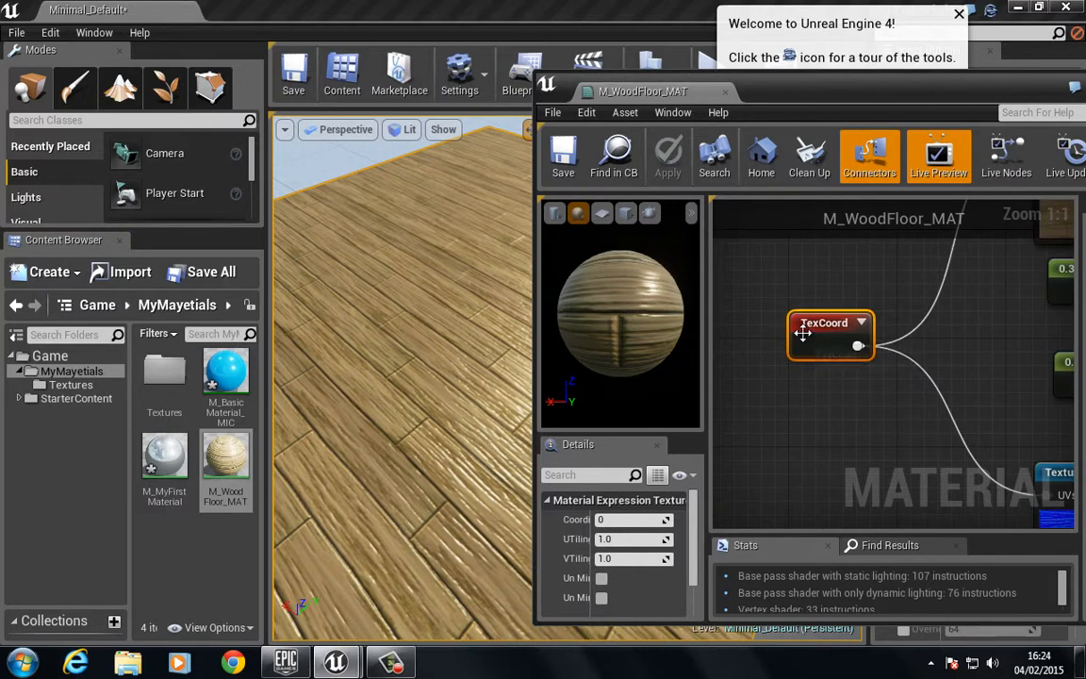
pyautogui.click(628, 540)
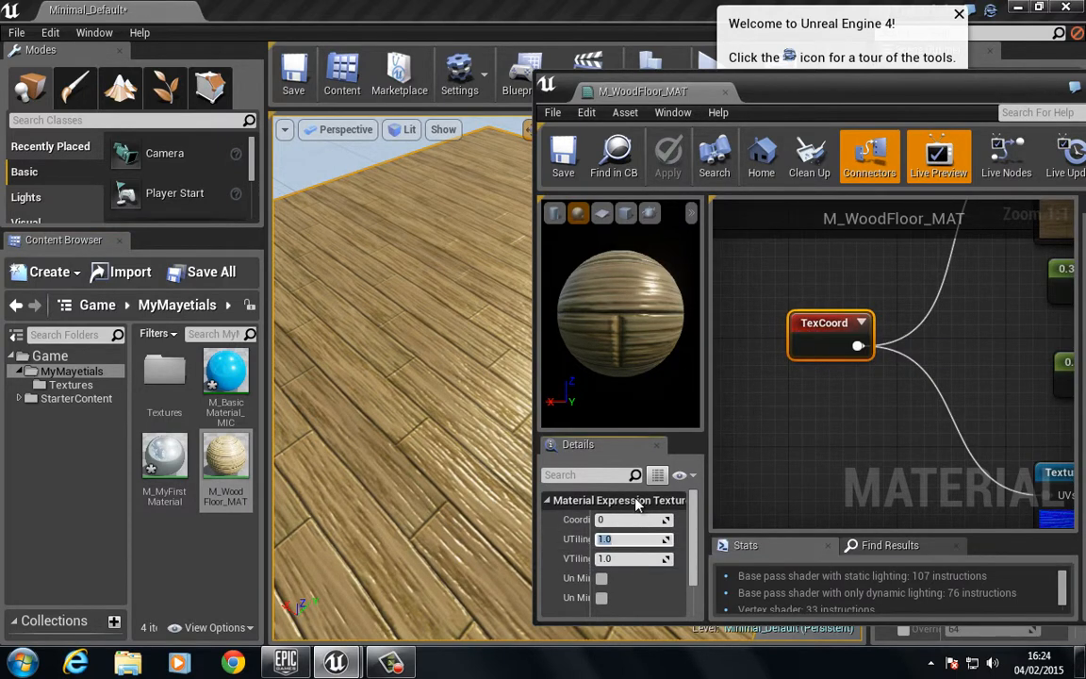
pyautogui.press('Tab')
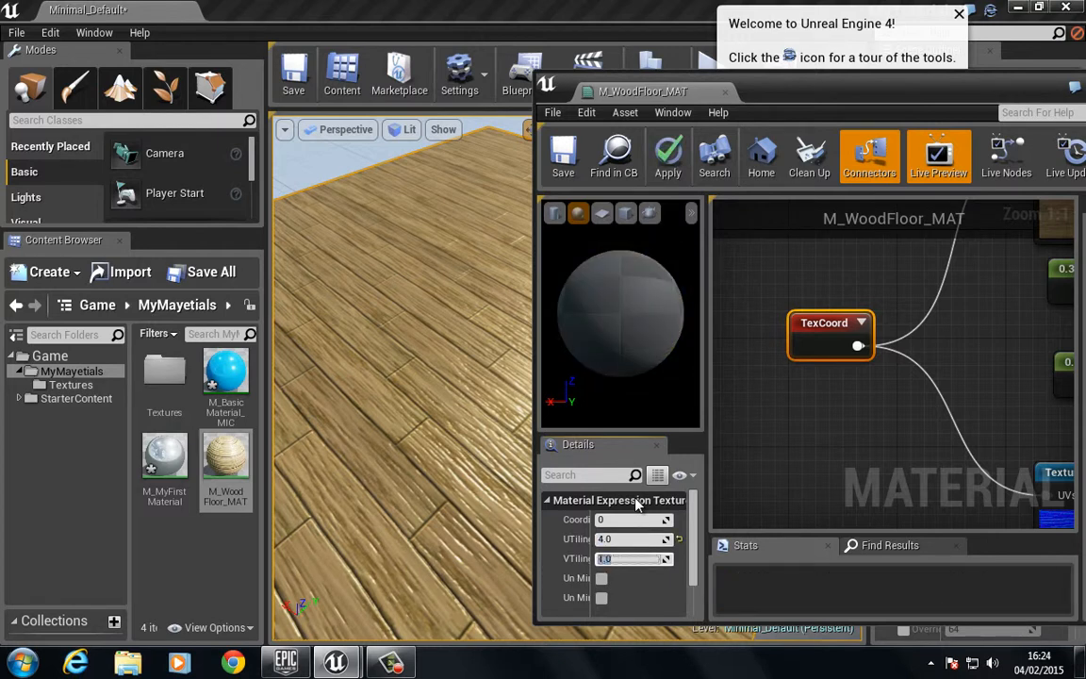
pyautogui.write('4')
pyautogui.press('Return')
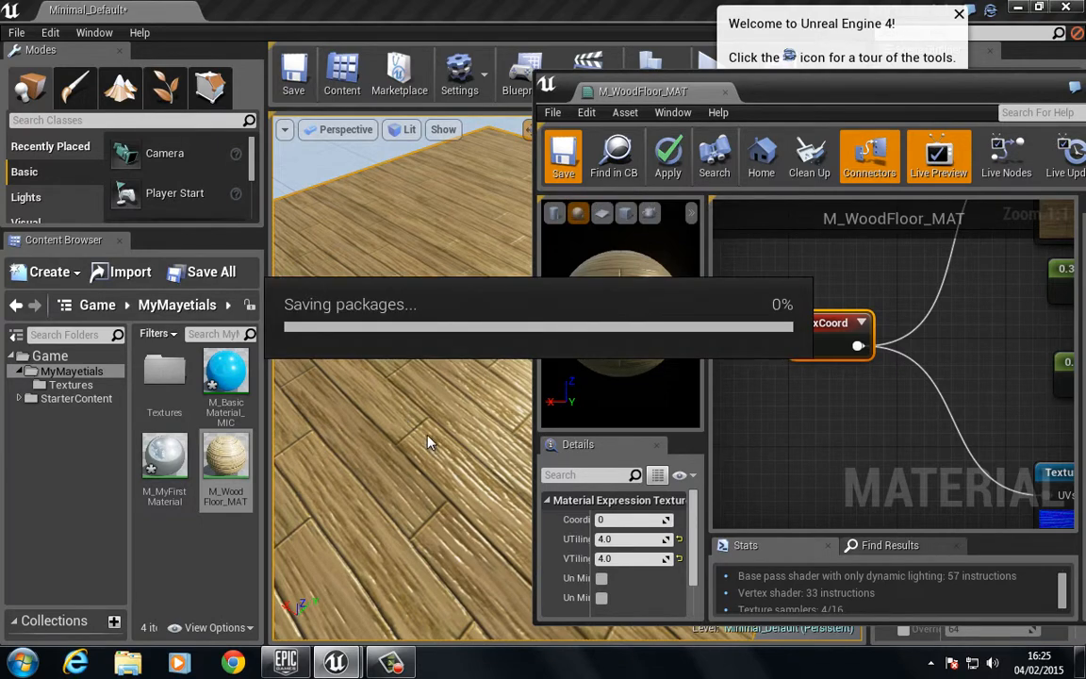
pyautogui.moveTo(428, 442); pyautogui.dragTo(519, 461)
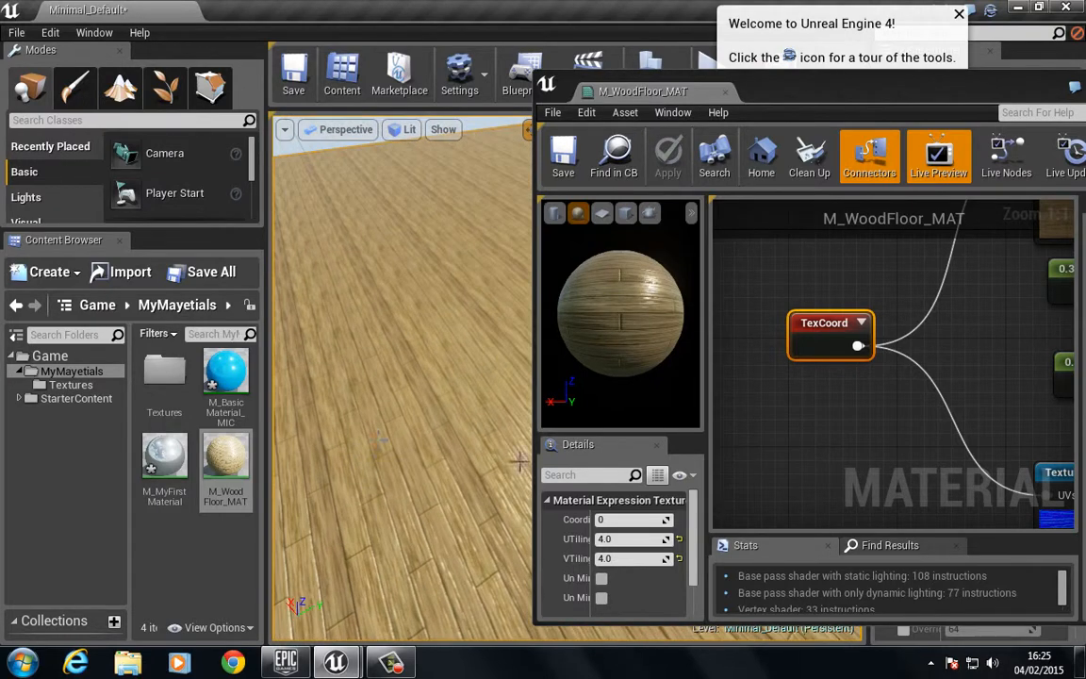
# - Set the TexCoord node's UTiling and VTiling to 2 and save the material
pyautogui.click(629, 539)
pyautogui.write('2')
pyautogui.press('Tab')
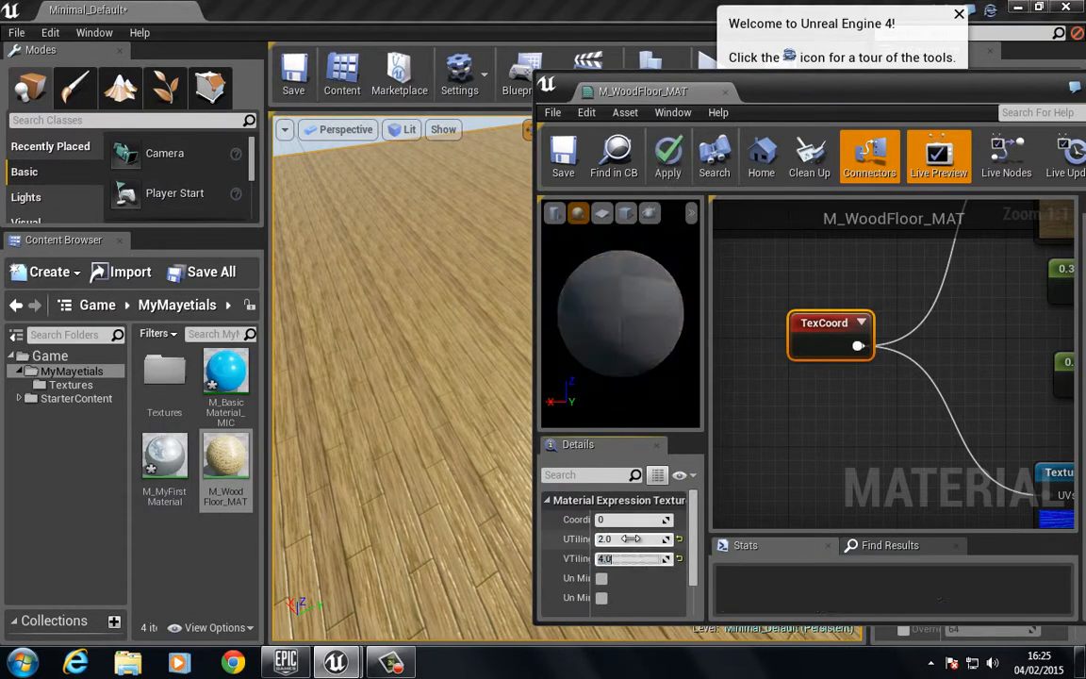
pyautogui.write('2')
pyautogui.press('Return')
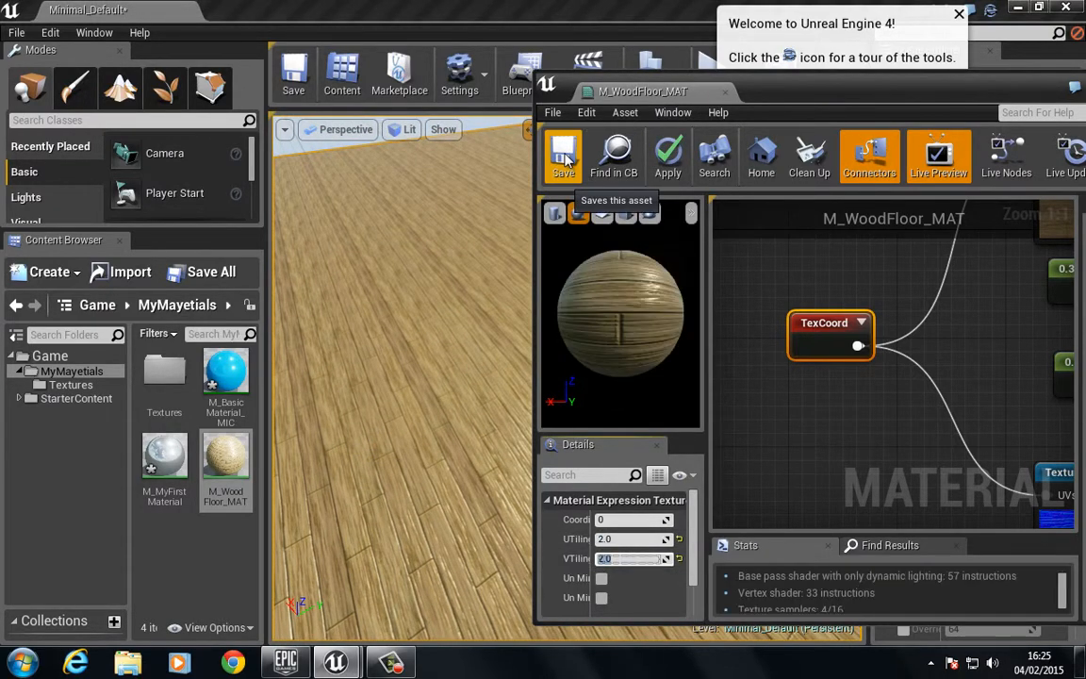
pyautogui.click(564, 159)
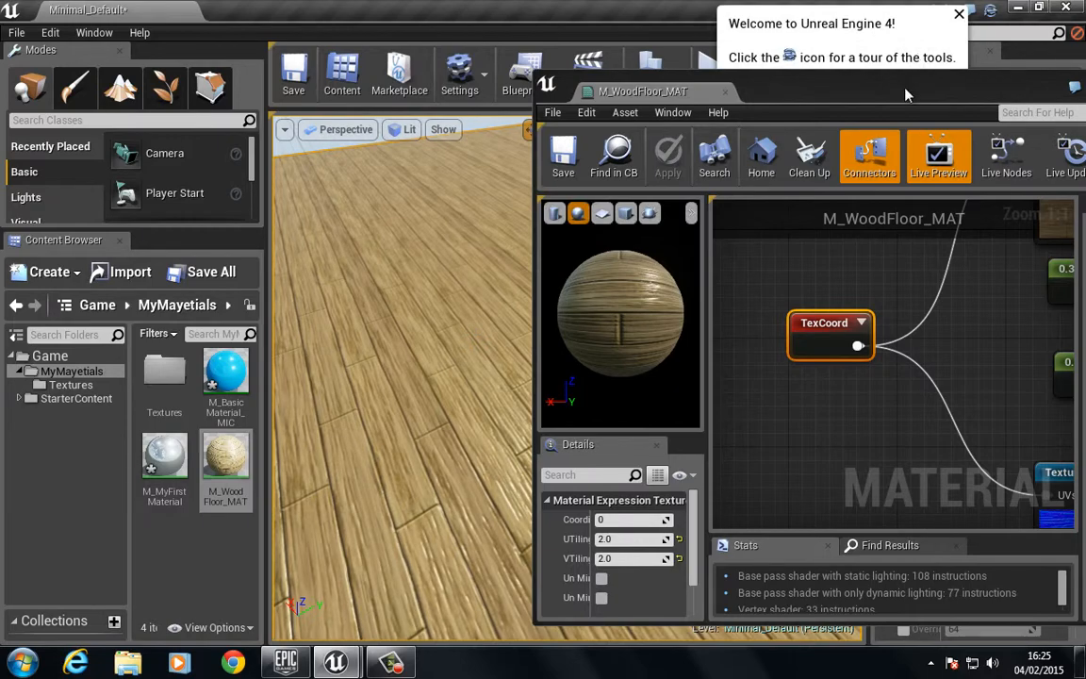
# - Close the material editor window and inspect the wood tiling across the floor in the level
pyautogui.moveTo(905, 94); pyautogui.dragTo(560, 123)
pyautogui.click(836, 110)
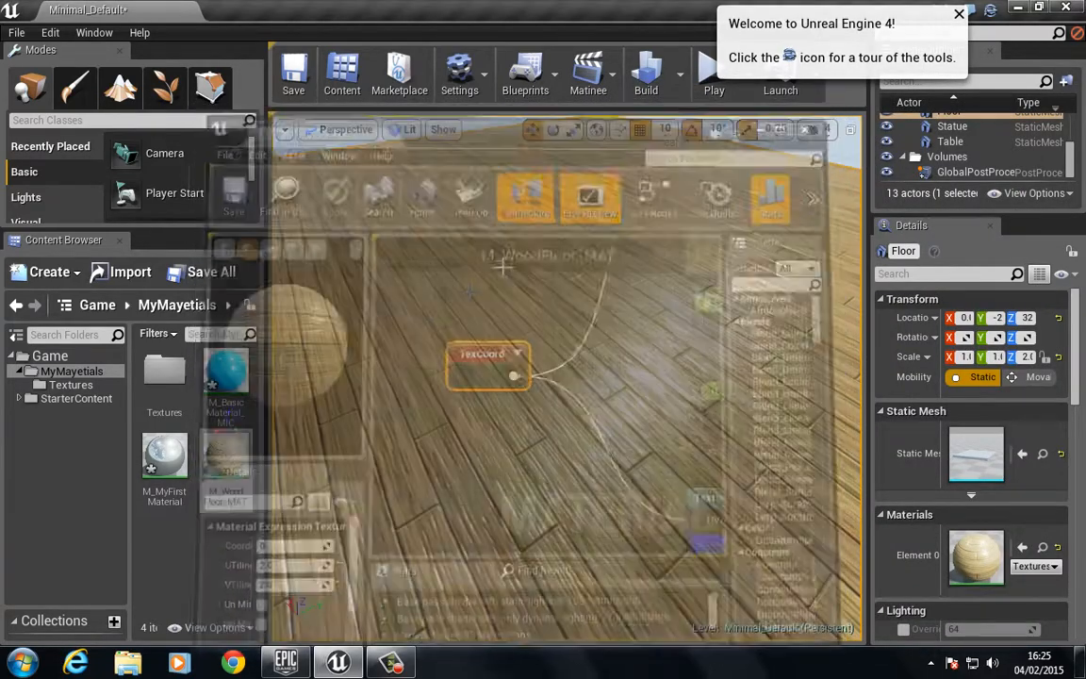
pyautogui.moveTo(502, 266); pyautogui.dragTo(311, 247, button='right')
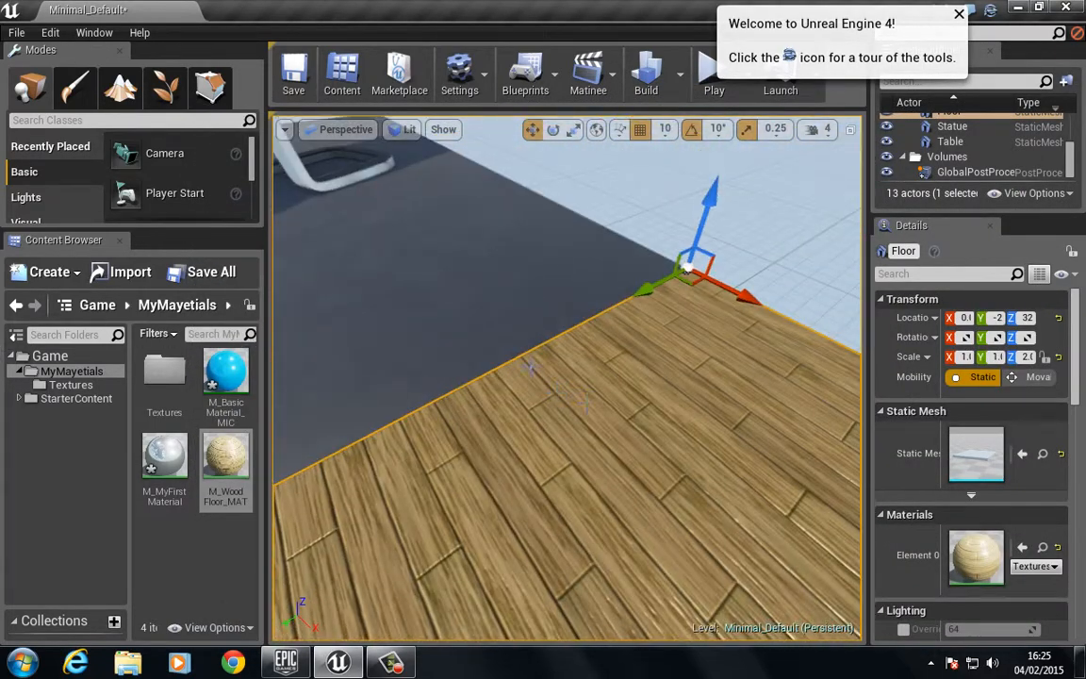
pyautogui.moveTo(529, 368); pyautogui.dragTo(577, 484)
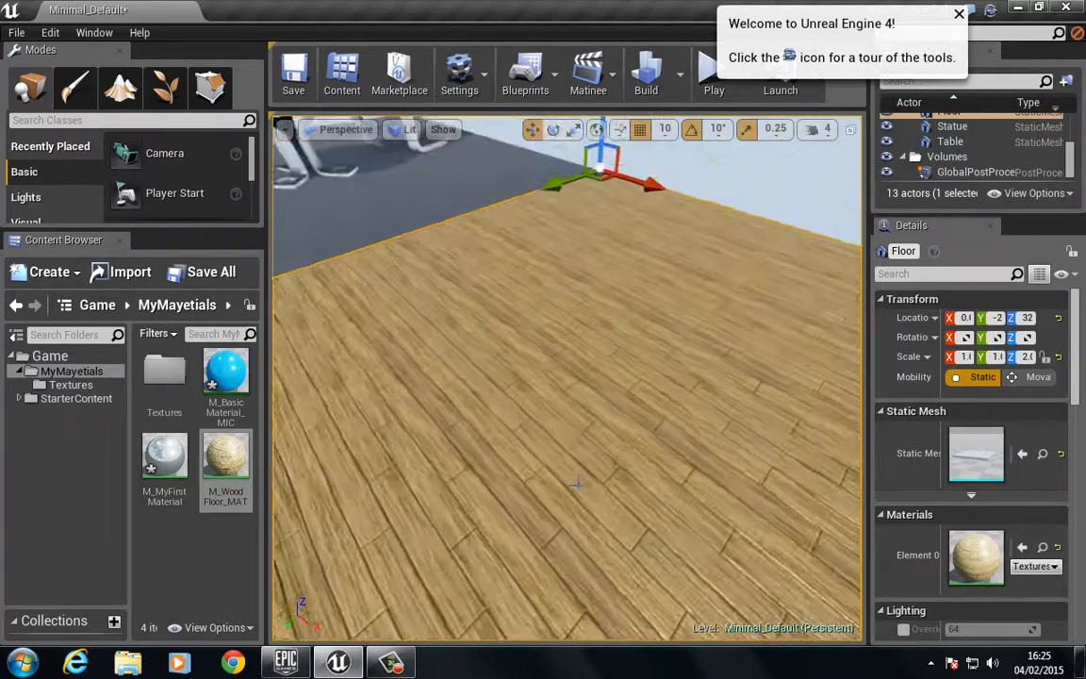
pyautogui.scroll(-1, 578, 485)
pyautogui.scroll(-3, 730, 421)
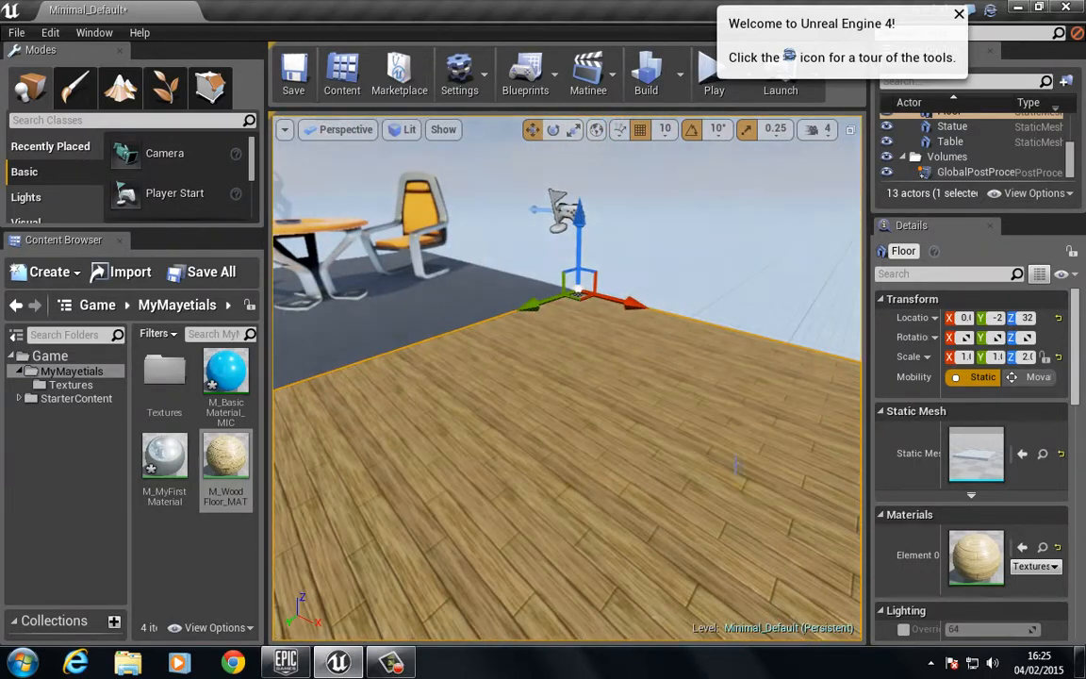
# - Dismiss the Unreal Engine 4 welcome notice and play the level in the active viewport
pyautogui.click(959, 16)
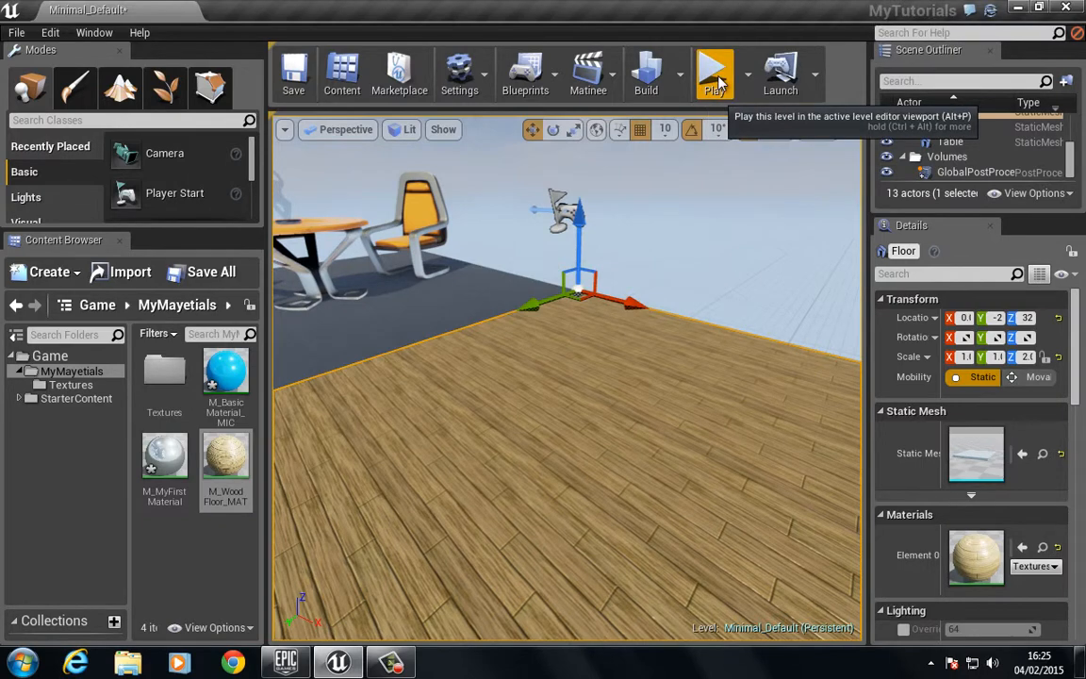
pyautogui.hotkey('alt', 'p')
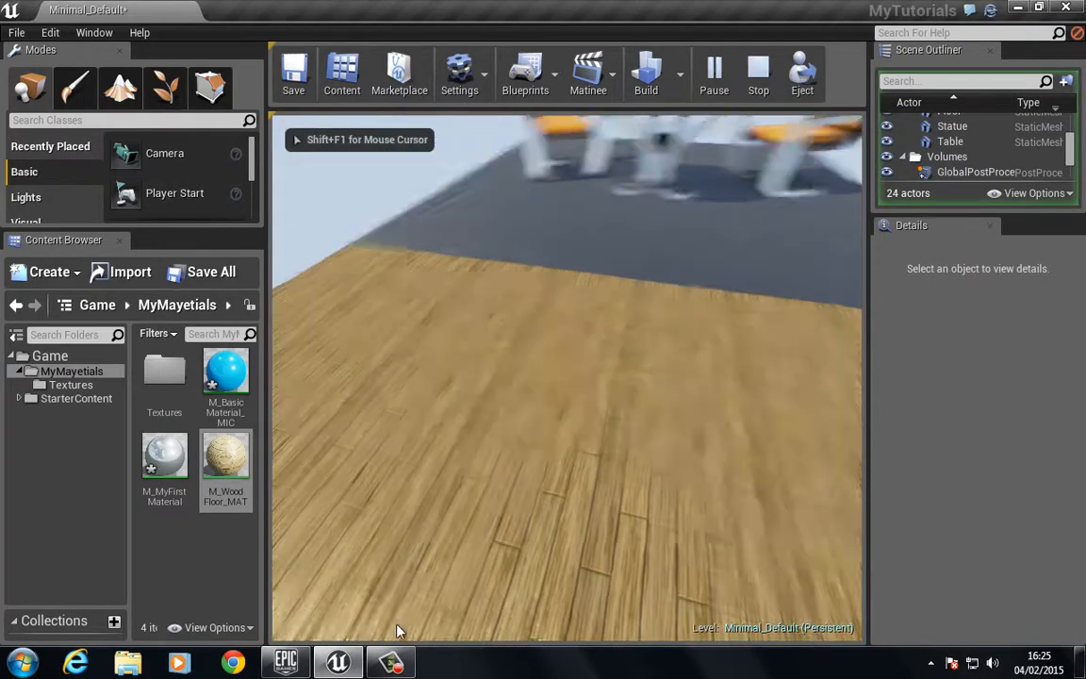